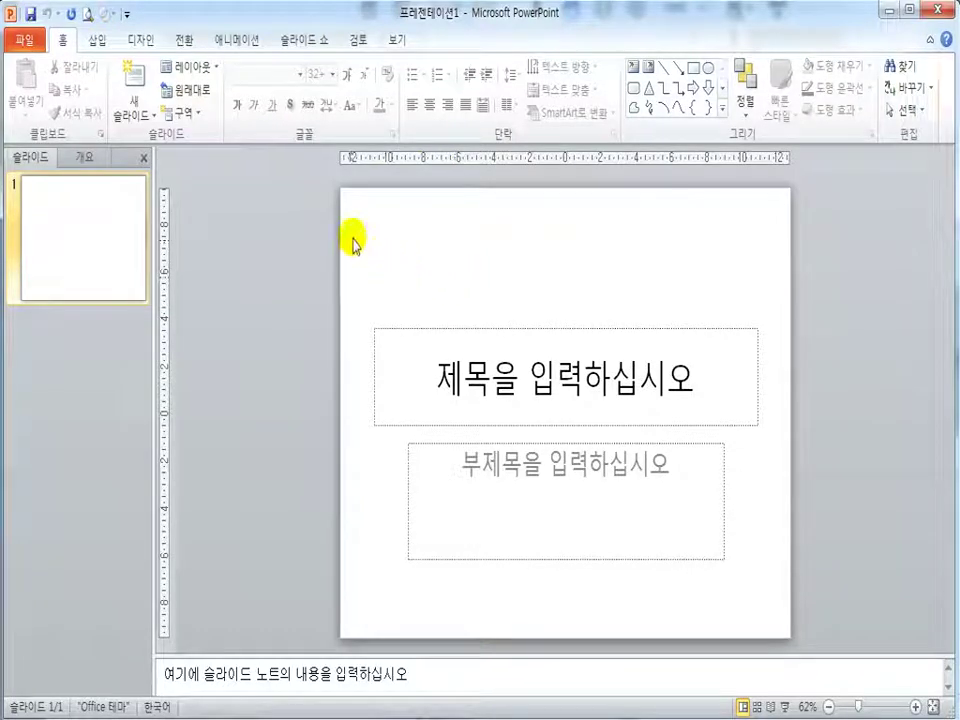
- Delete the title and subtitle placeholders together on the first slide, and undo the deletion
drag(346, 205, 805, 635)
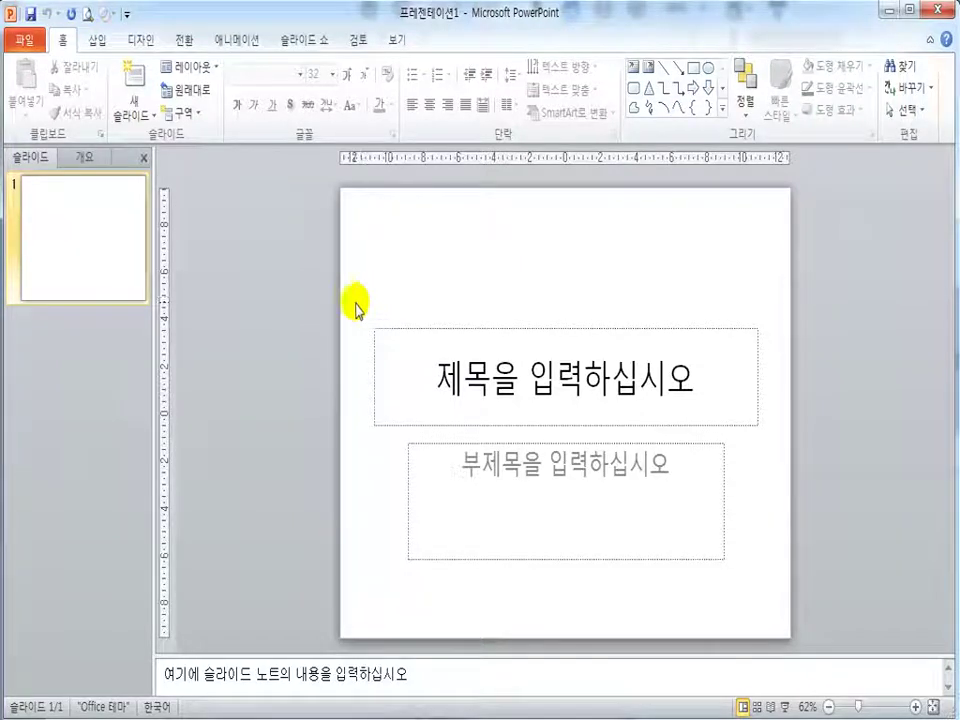
drag(357, 301, 750, 570)
click(756, 536)
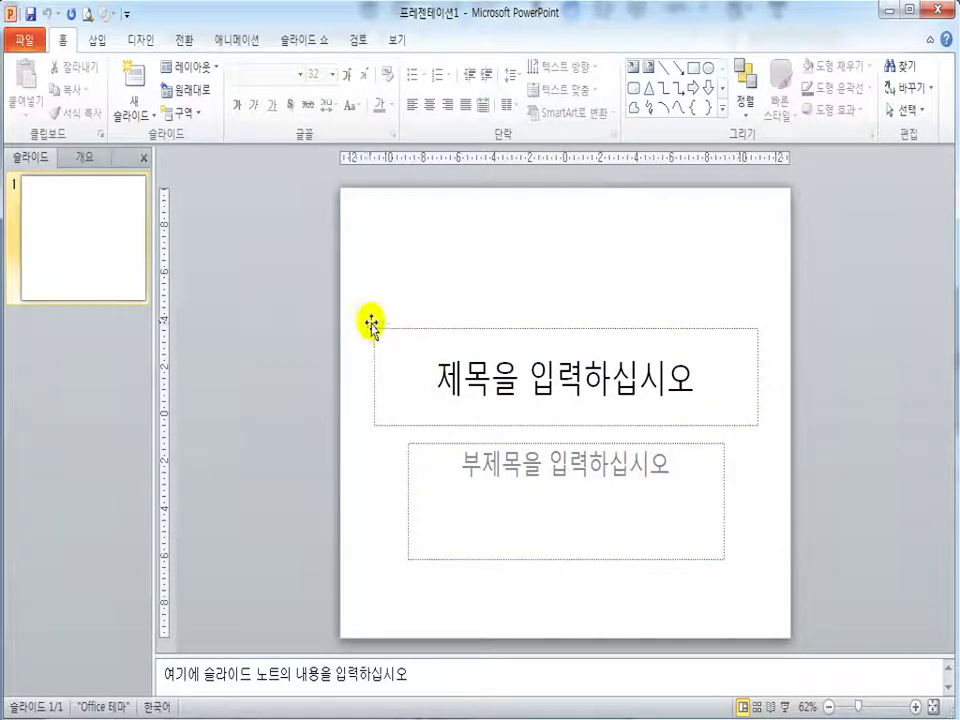
drag(357, 309, 770, 583)
key(Delete)
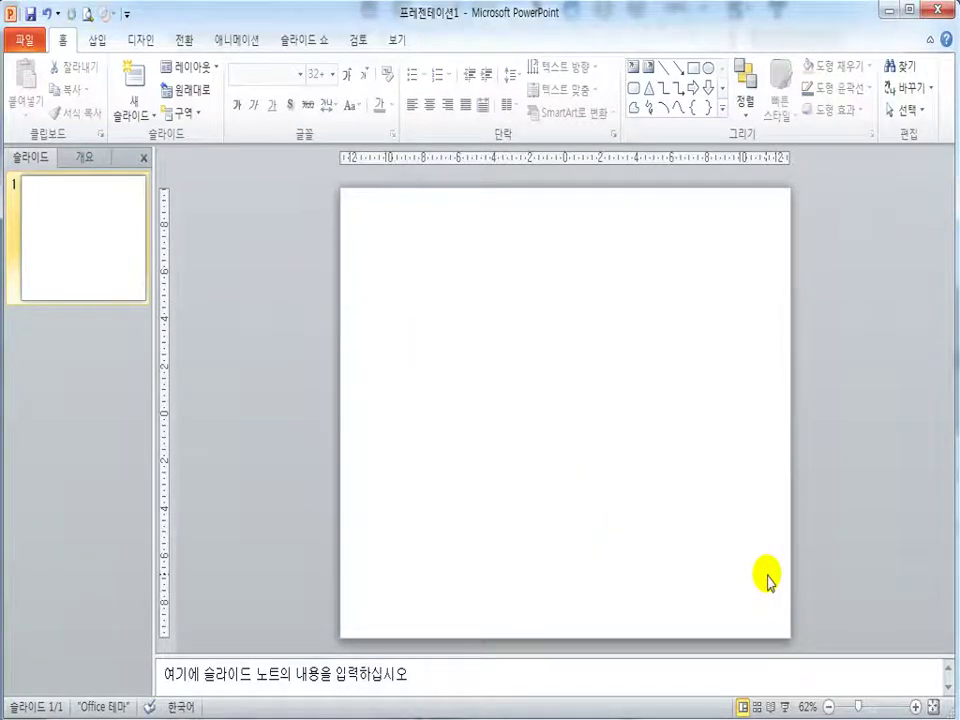
key(ctrl+z)
click(602, 240)
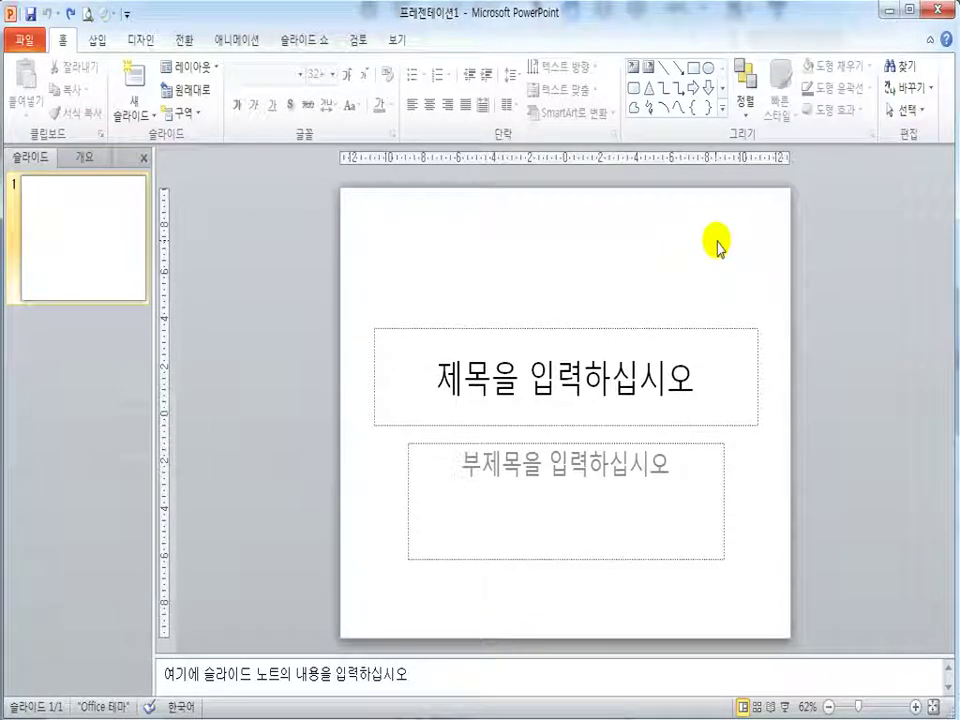
- Select all placeholders on the first slide and delete them
key(ctrl+a)
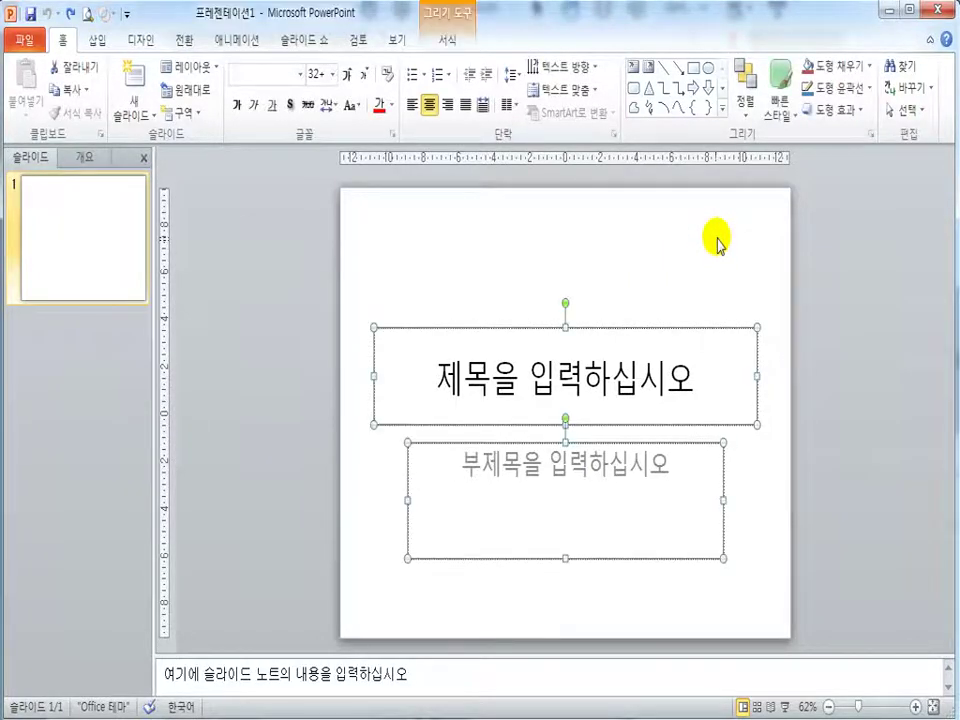
key(Delete)
- Set the slide size to A4 용지(210x297mm) in the page setup and apply it
click(140, 40)
click(25, 100)
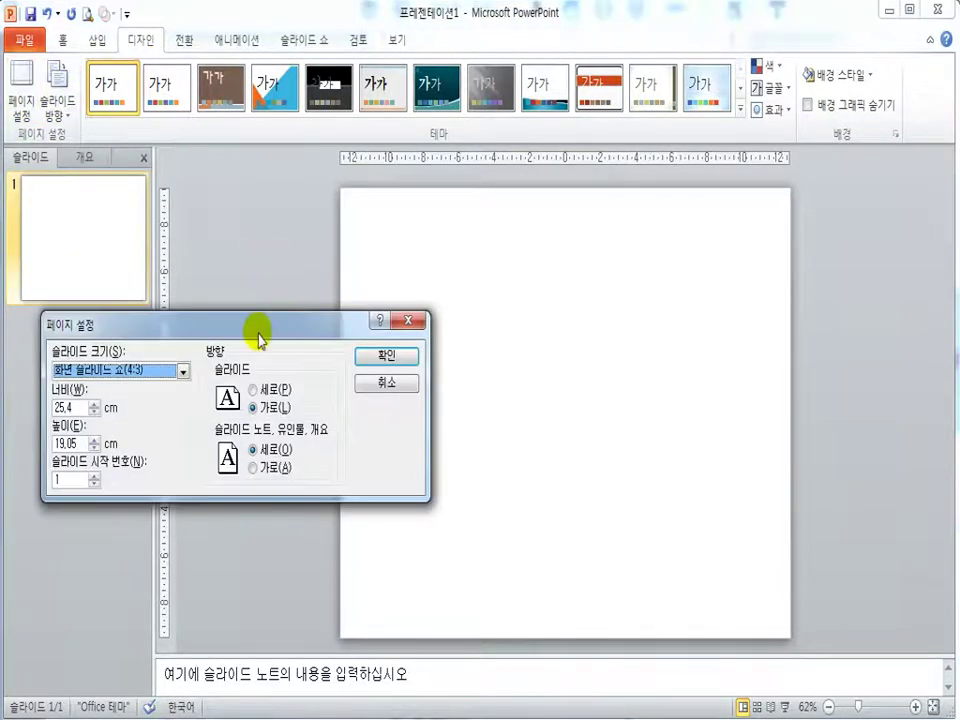
drag(257, 330, 505, 272)
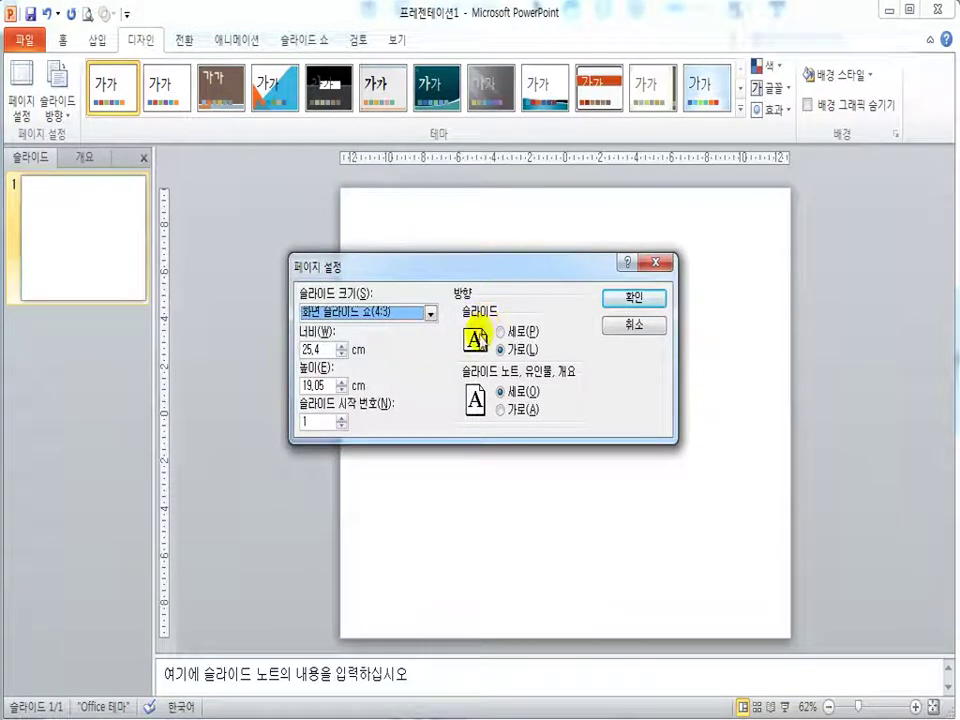
click(430, 313)
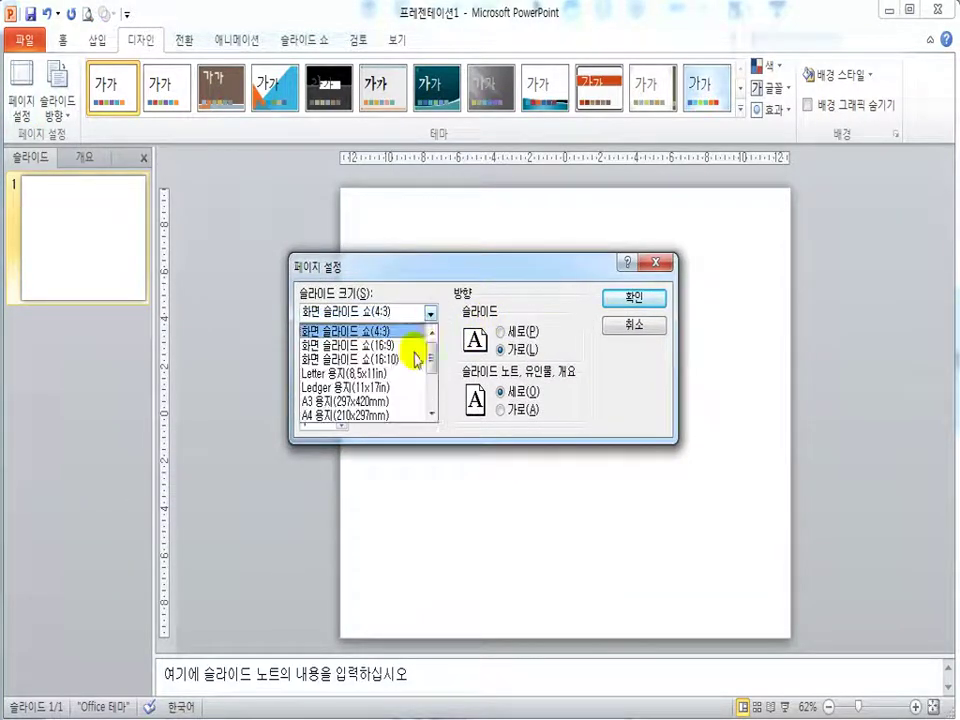
click(392, 415)
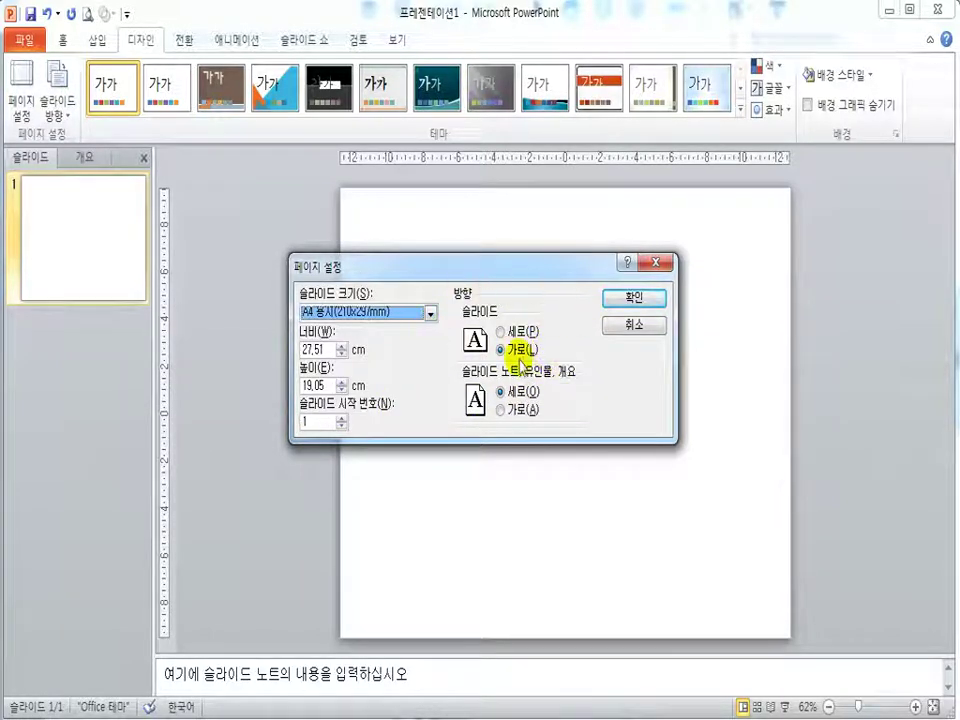
click(630, 299)
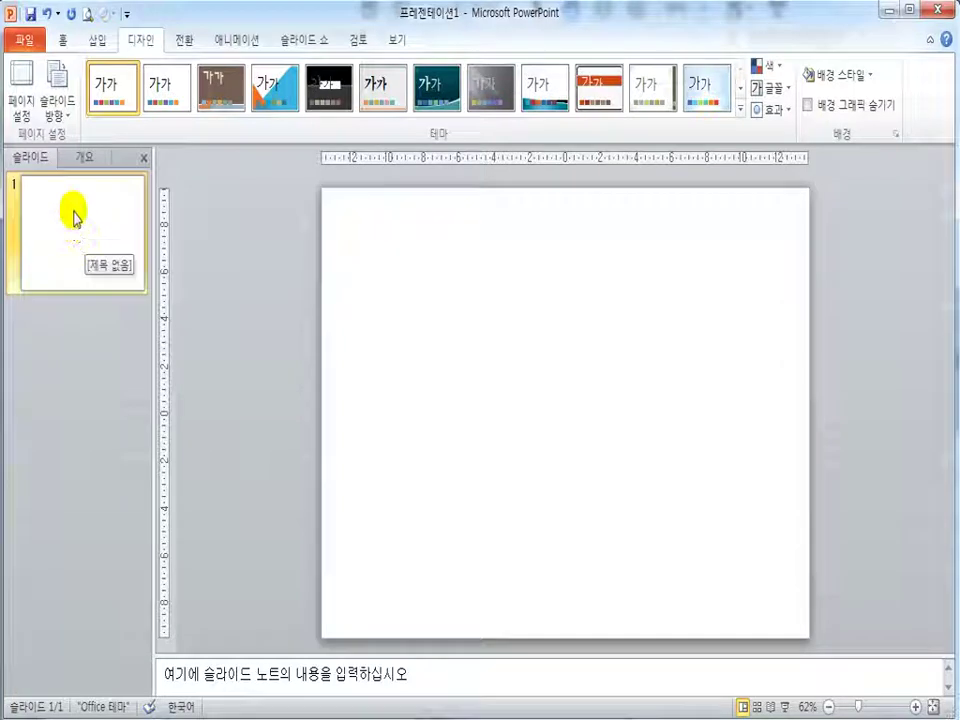
- Add five new slides after slide 1 using the New Slide command
click(68, 42)
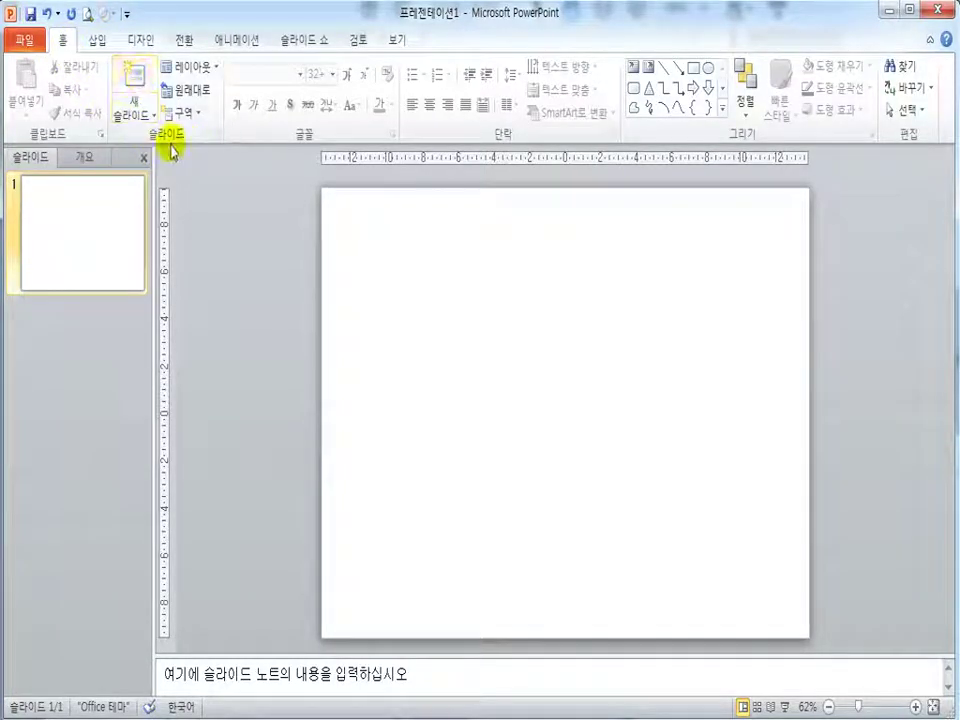
click(134, 78)
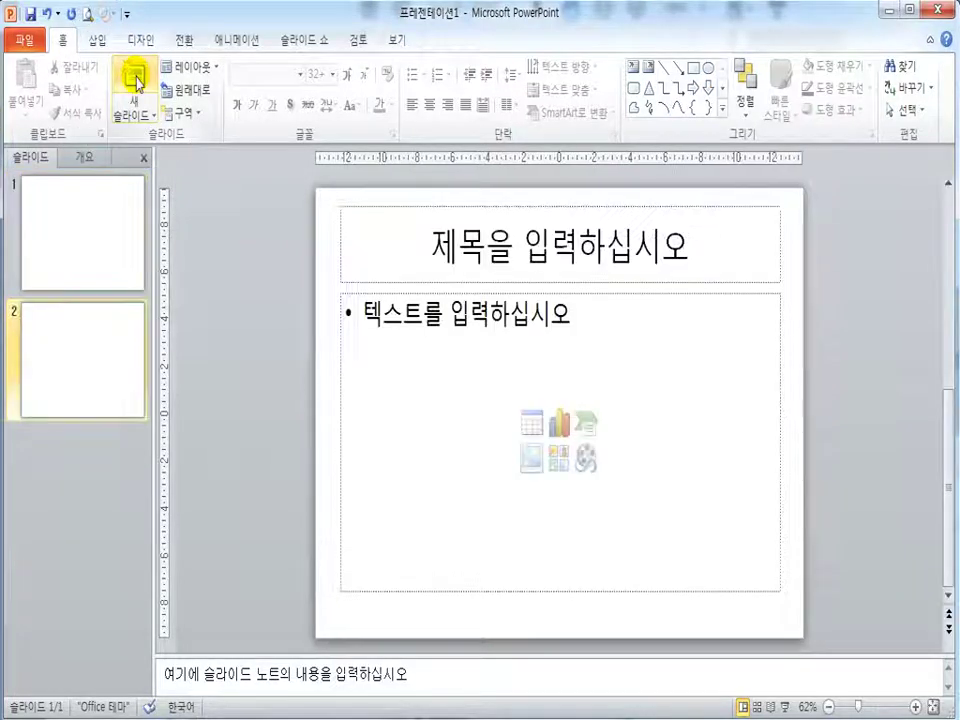
click(134, 78)
click(134, 78)
click(134, 78)
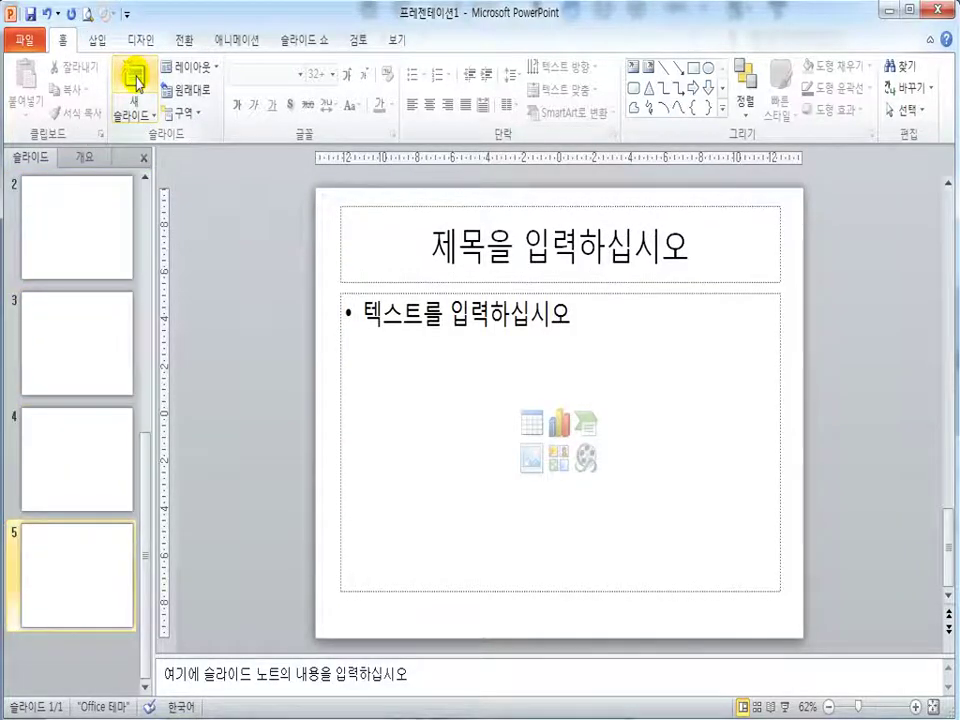
click(136, 80)
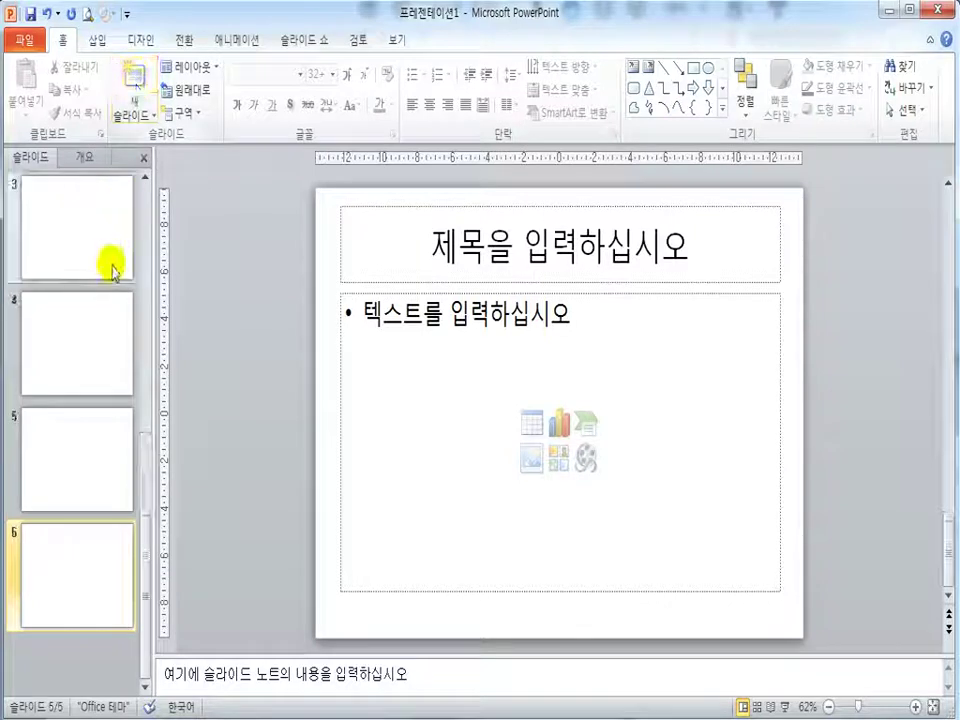
scroll(105, 250, up, 1)
scroll(111, 255, down, 1)
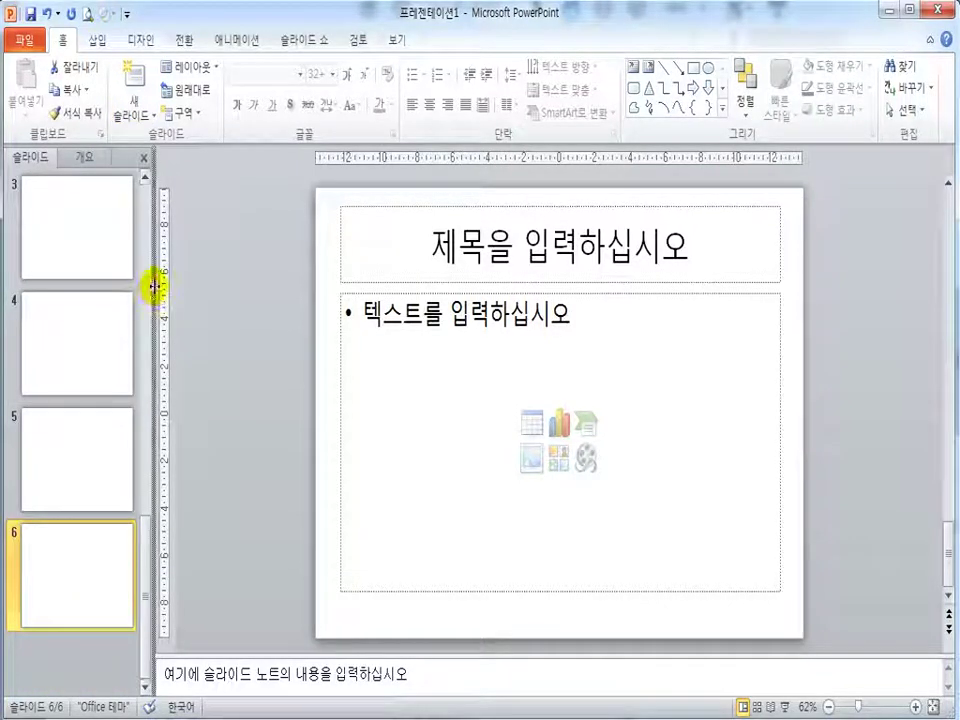
- Undo the insertion of the five new slides, leaving only slide 1
key(ctrl+z)
key(ctrl+z)
key(ctrl+z)
key(ctrl+z)
key(ctrl+z)
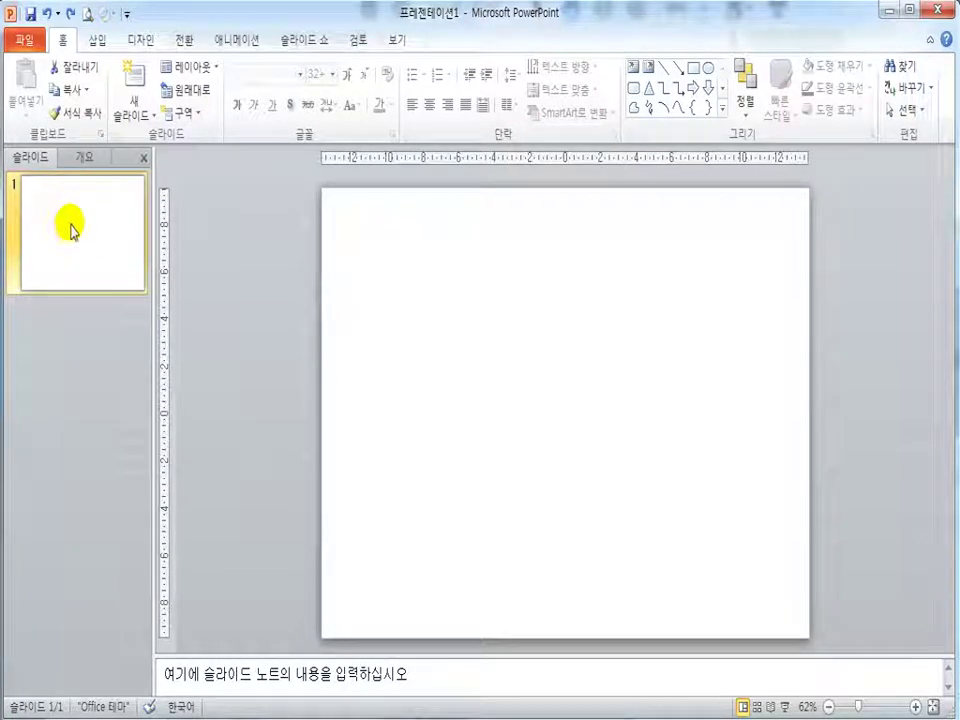
- Add five new slides after the slide 1 thumbnail to make a six-slide presentation
click(79, 226)
click(79, 227)
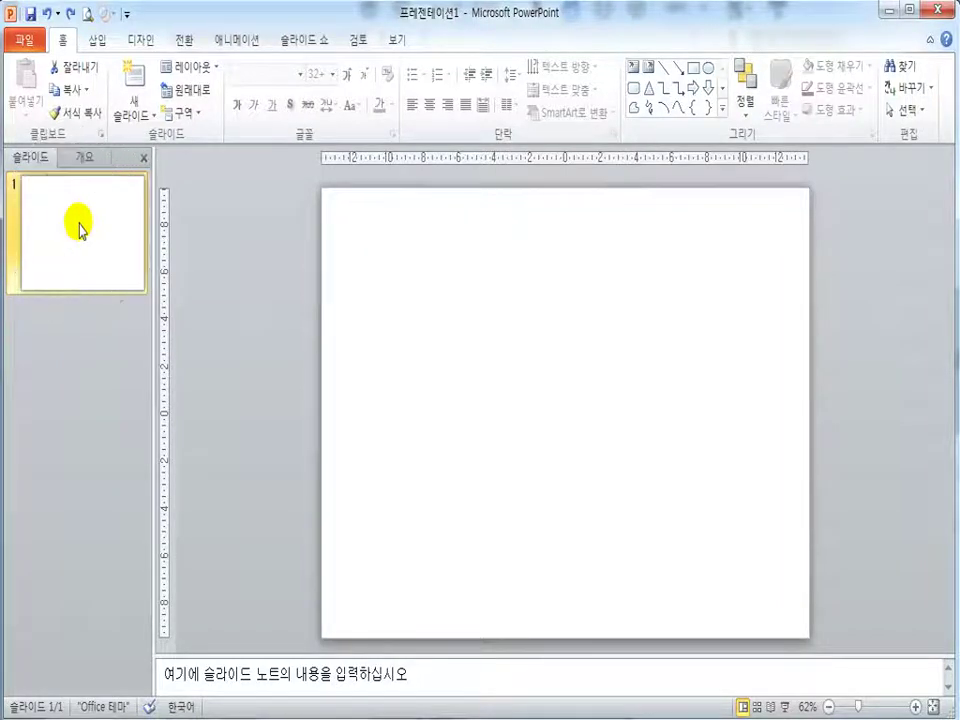
key(Return)
key(Return)
key(Return)
key(Return)
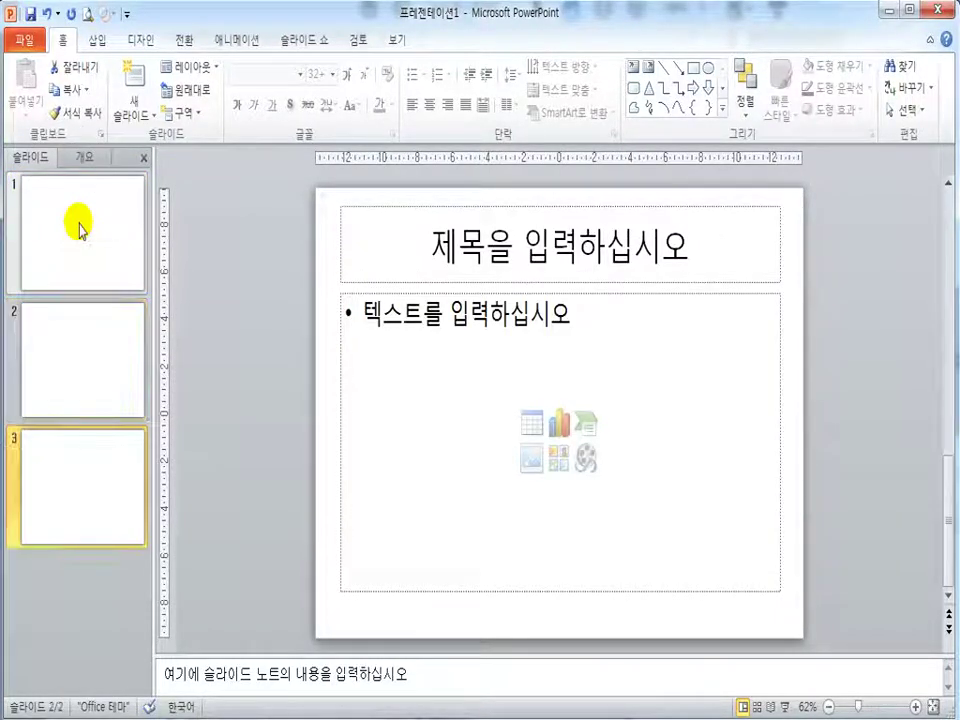
key(Return)
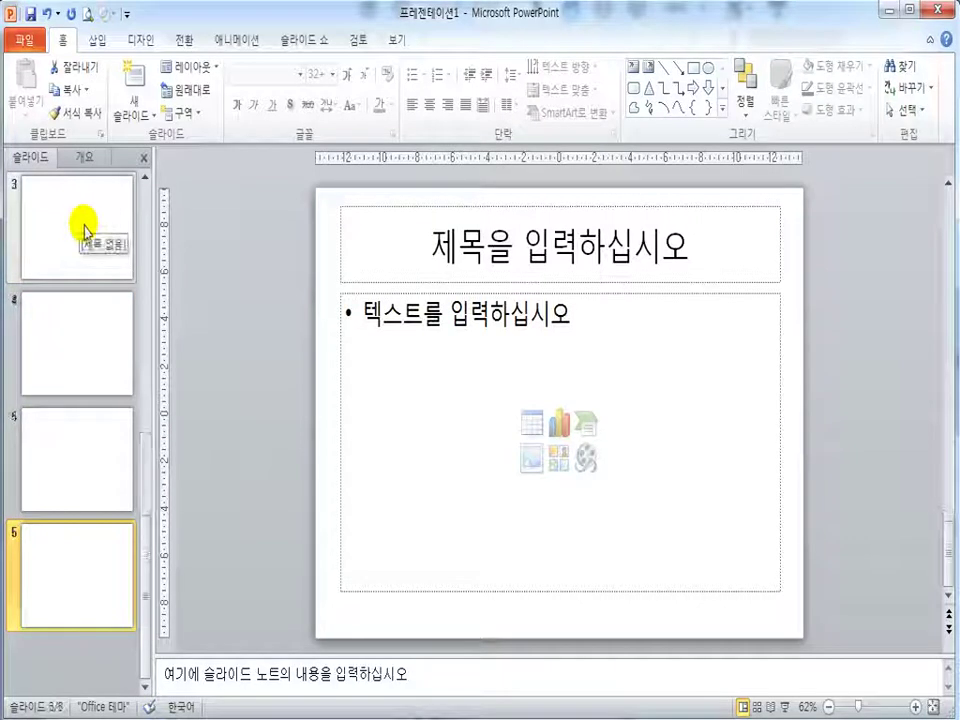
scroll(80, 230, up, 2)
scroll(79, 268, down, 2)
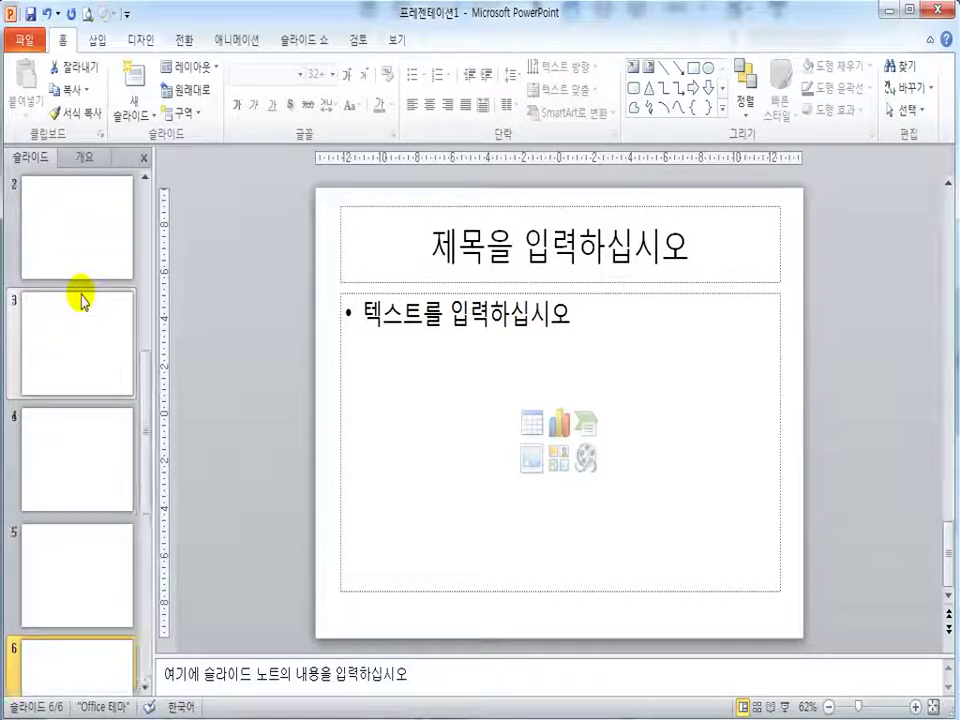
scroll(80, 285, up, 2)
scroll(205, 230, down, 3)
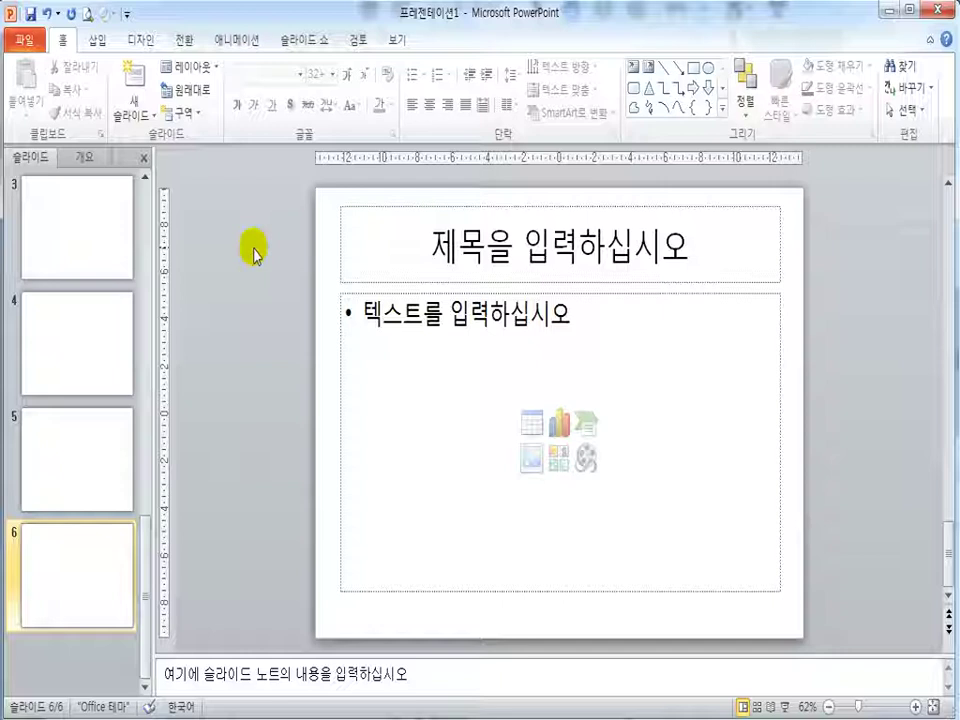
- Save the presentation as a .pptx in the ITQ documents folder, naming it with the examinee number, a hyphen and the examinee's name
click(24, 40)
click(22, 36)
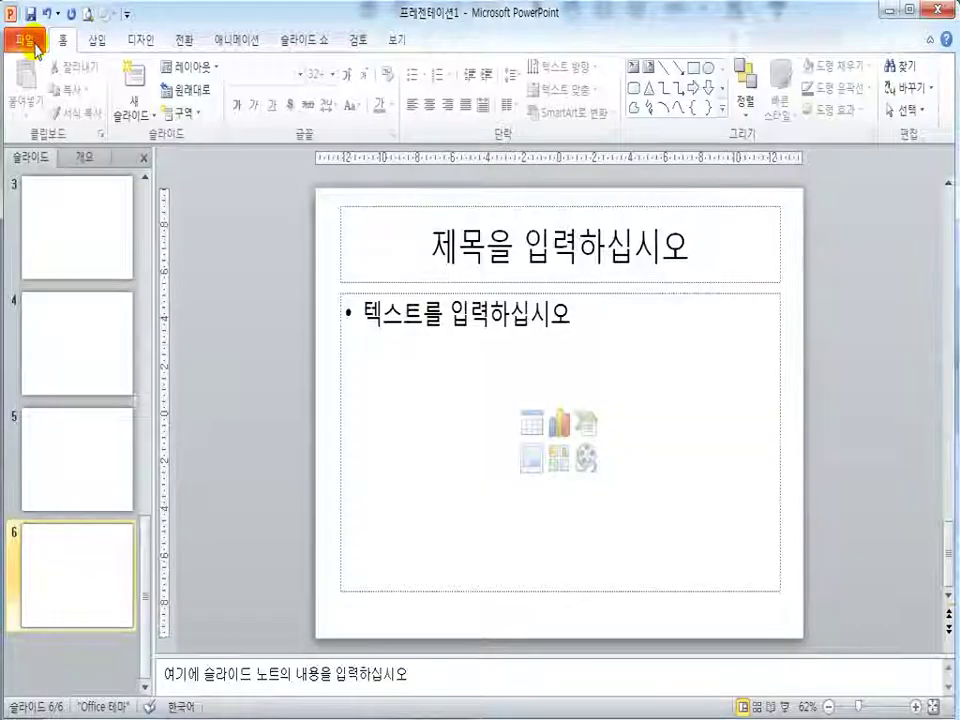
click(31, 14)
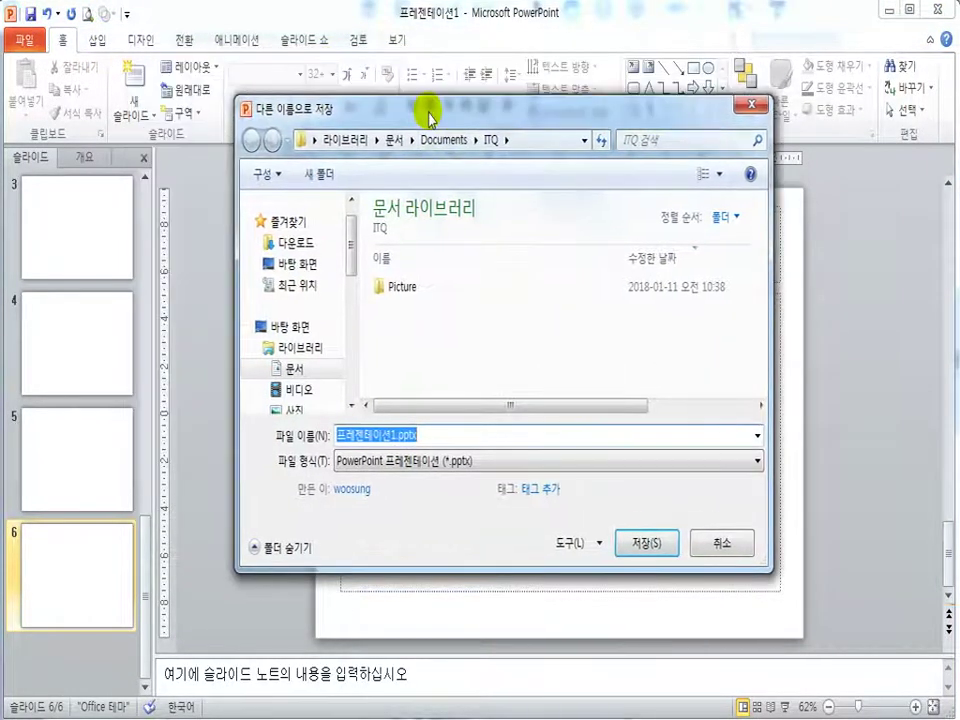
drag(428, 117, 377, 125)
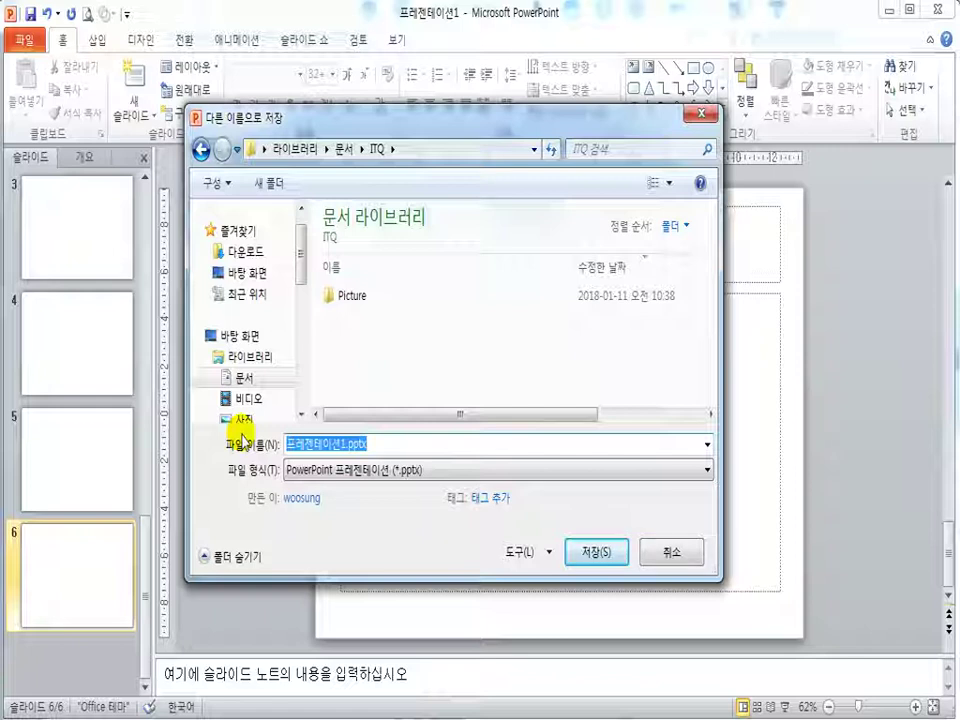
text(12345678-)
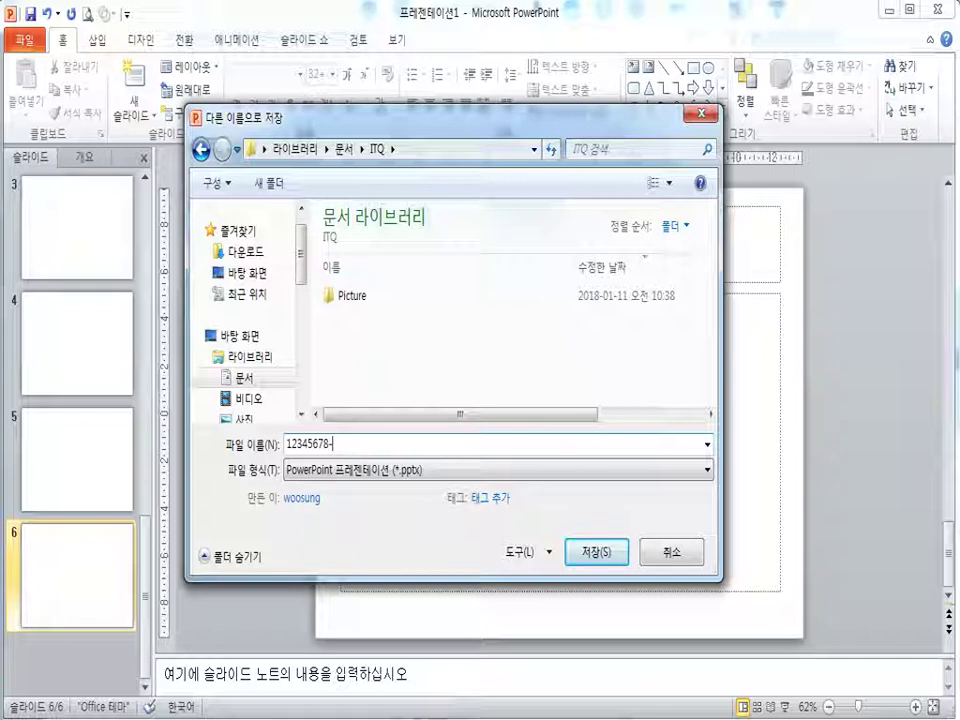
text(길동)
click(595, 558)
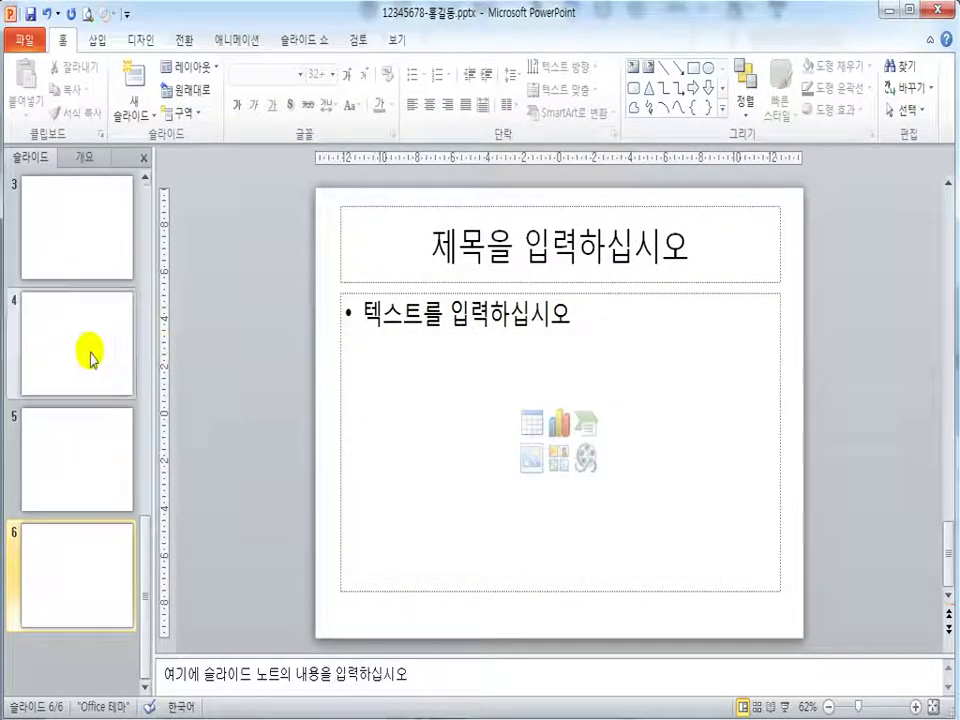
scroll(100, 356, up, 2)
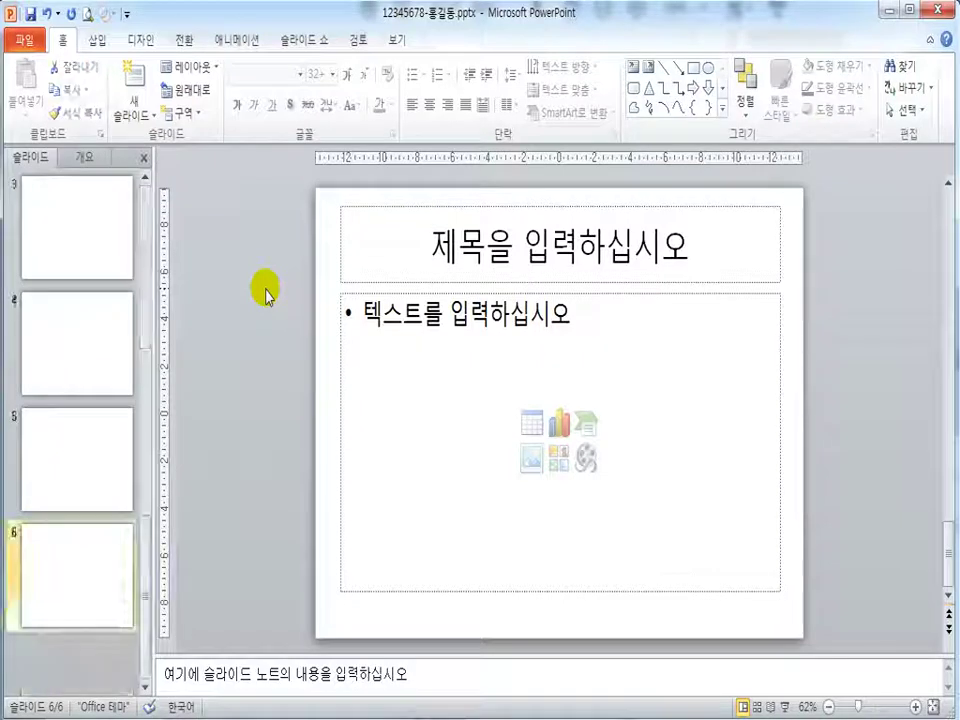
scroll(117, 275, up, 2)
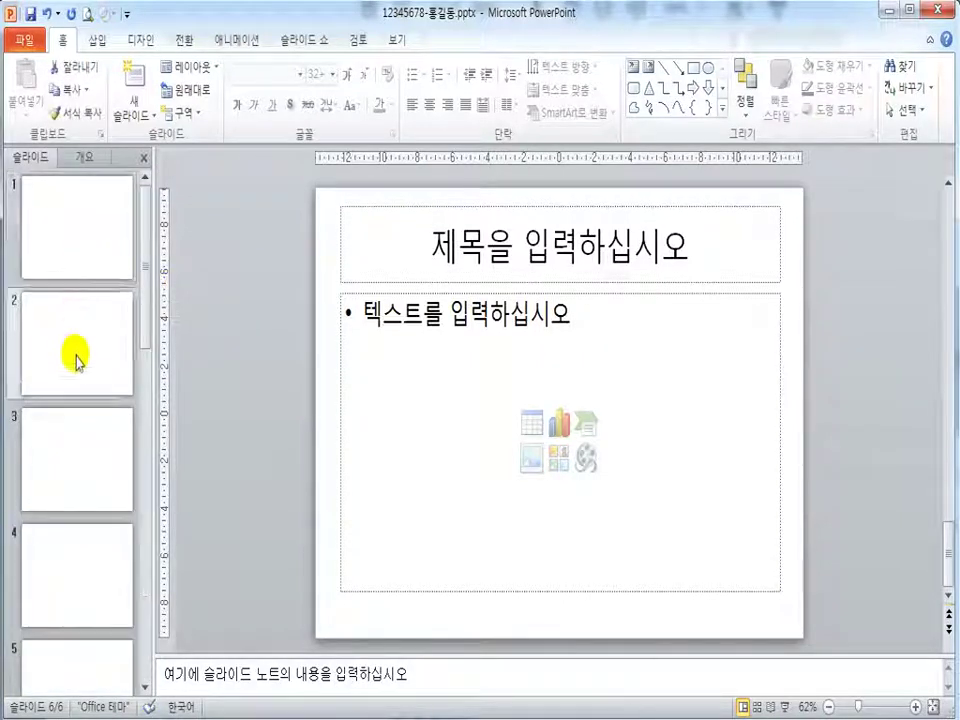
scroll(75, 339, down, 1)
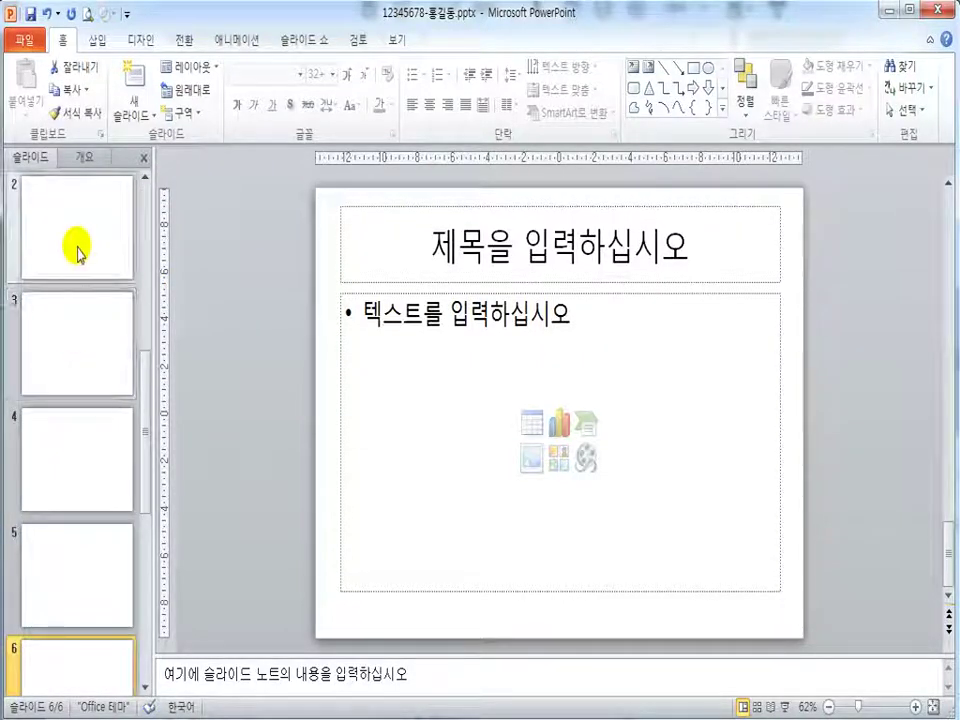
scroll(90, 580, down, 1)
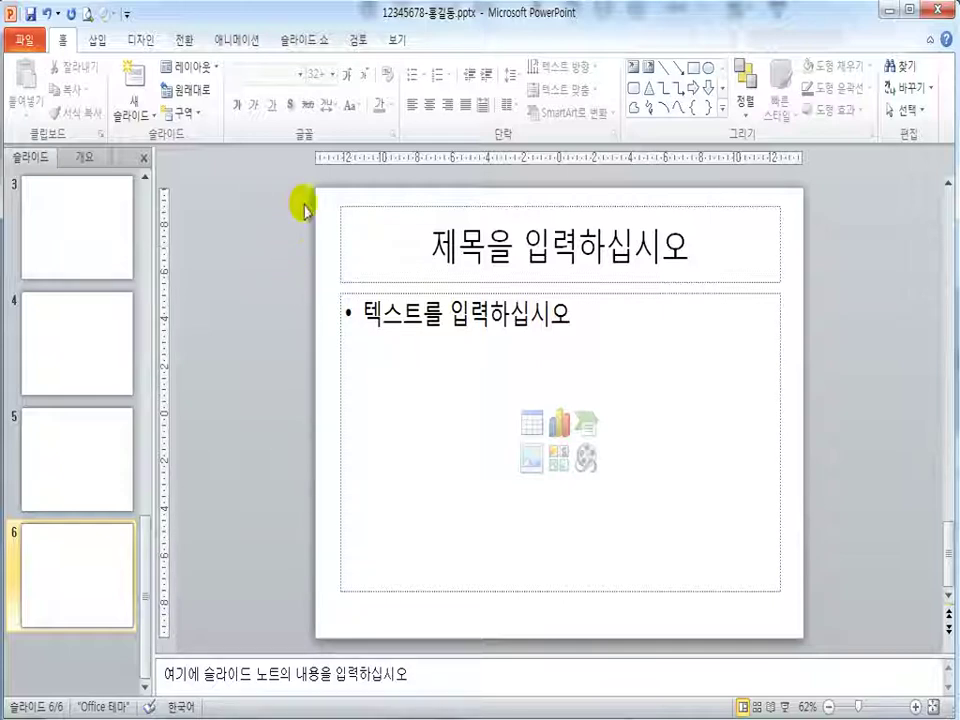
- Open the slide master for editing and show the gridlines
click(400, 45)
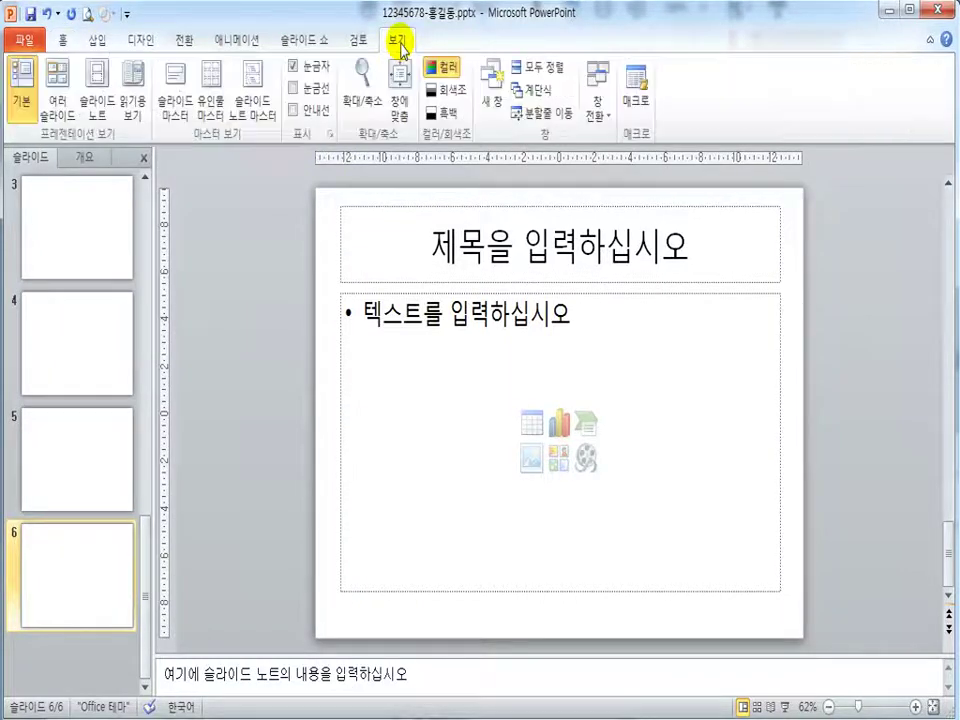
click(176, 110)
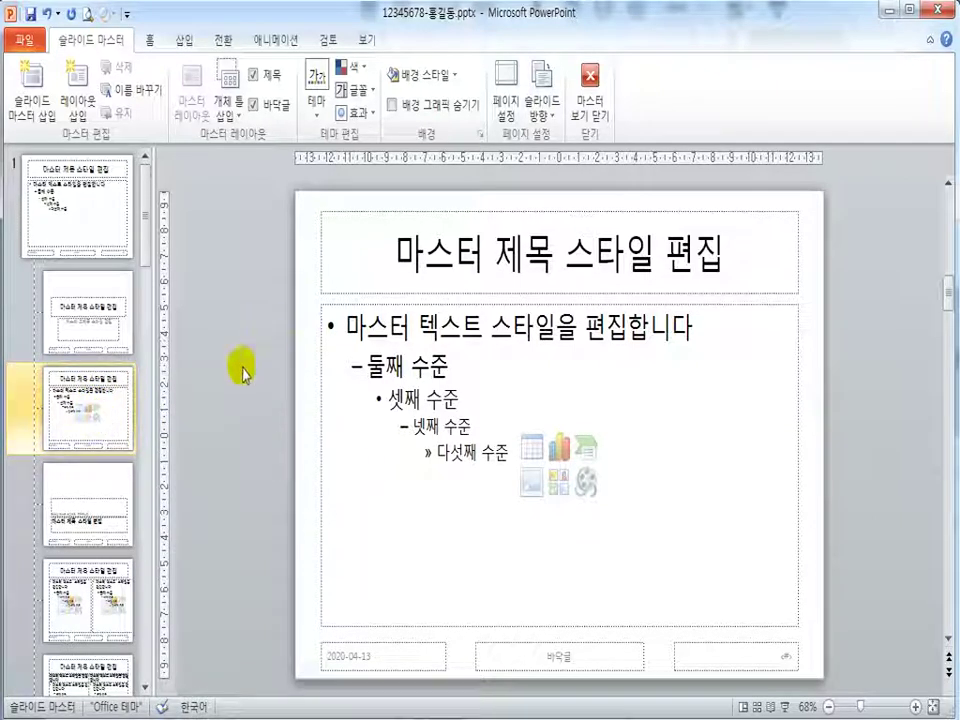
click(362, 38)
click(294, 88)
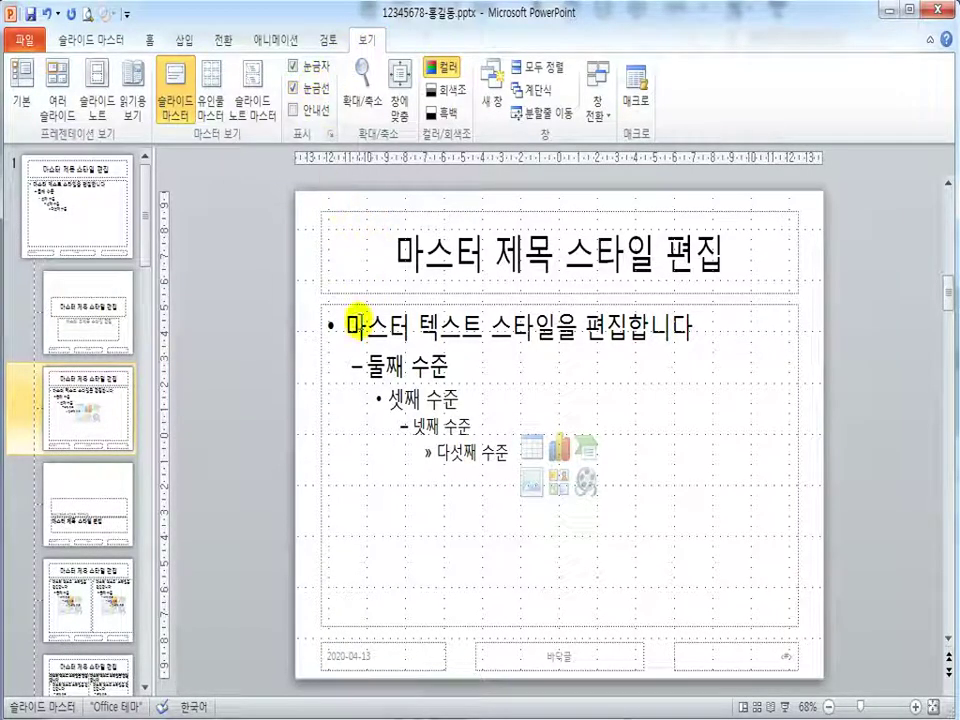
- Draw a Flowchart: Card shape about 27.52 cm wide and 3.52 cm high across the top of the title-and-content layout
click(183, 40)
click(200, 85)
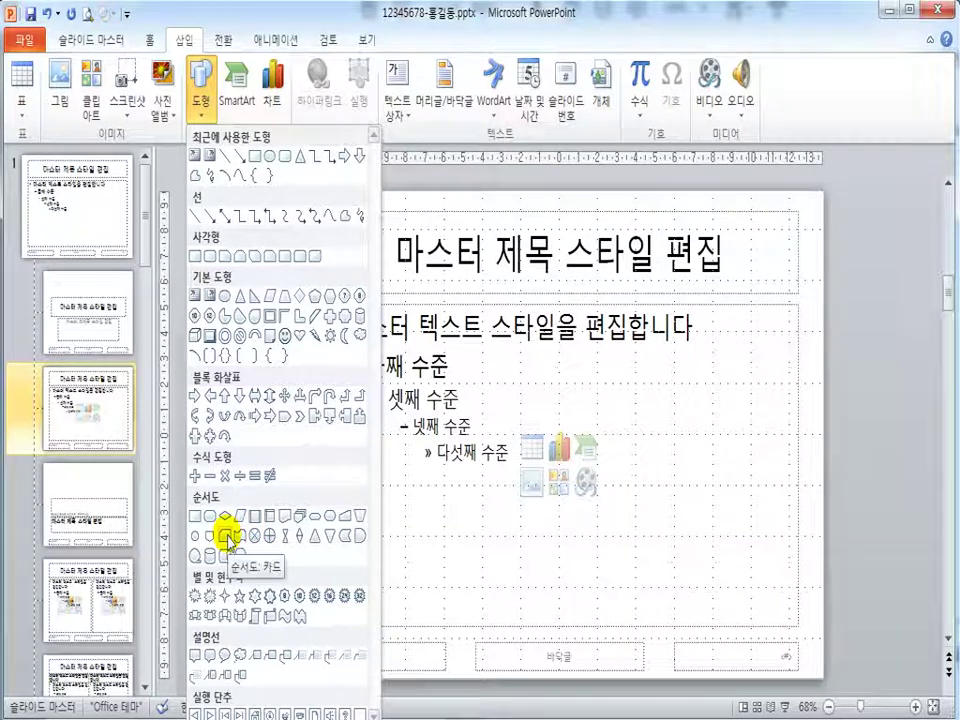
click(229, 541)
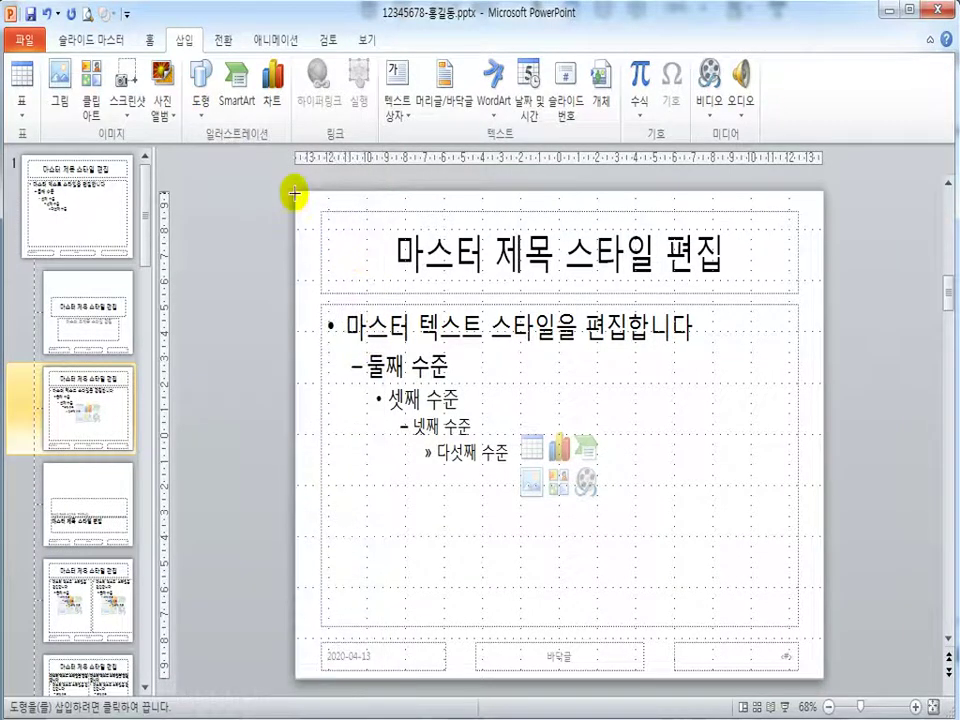
drag(293, 192, 822, 280)
- Fill the card-shaped band with a light aqua theme colour and remove its outline
click(378, 65)
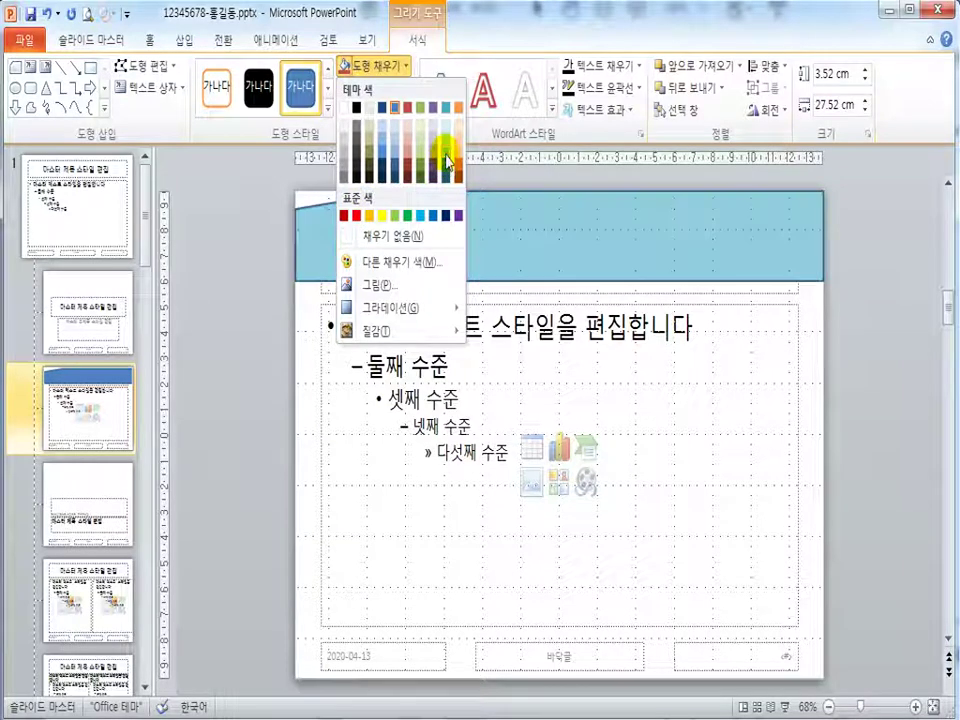
click(279, 210)
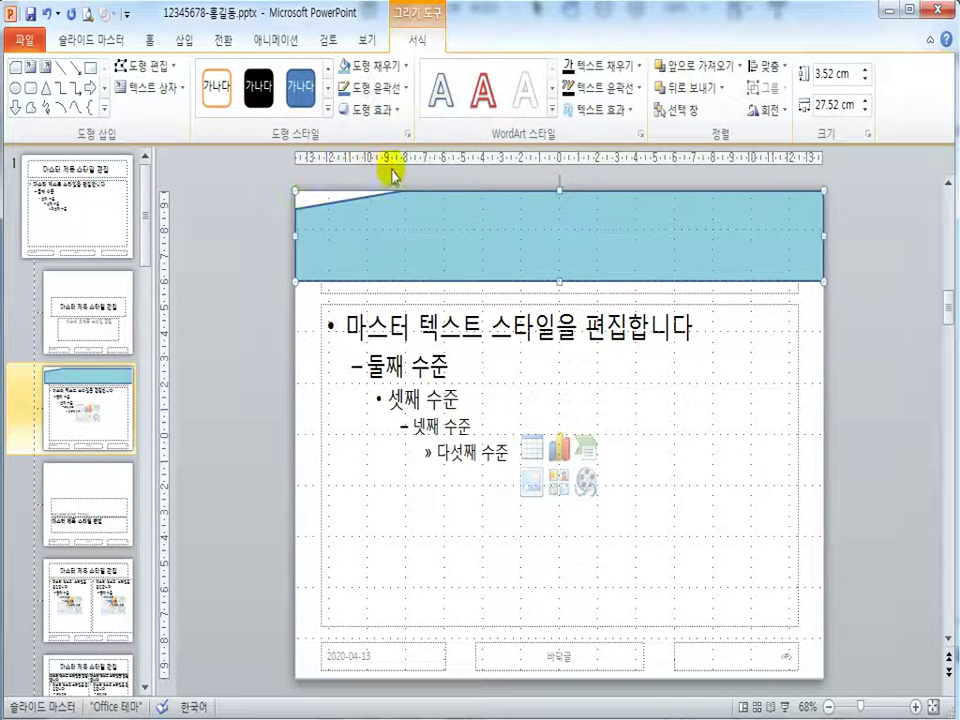
click(406, 88)
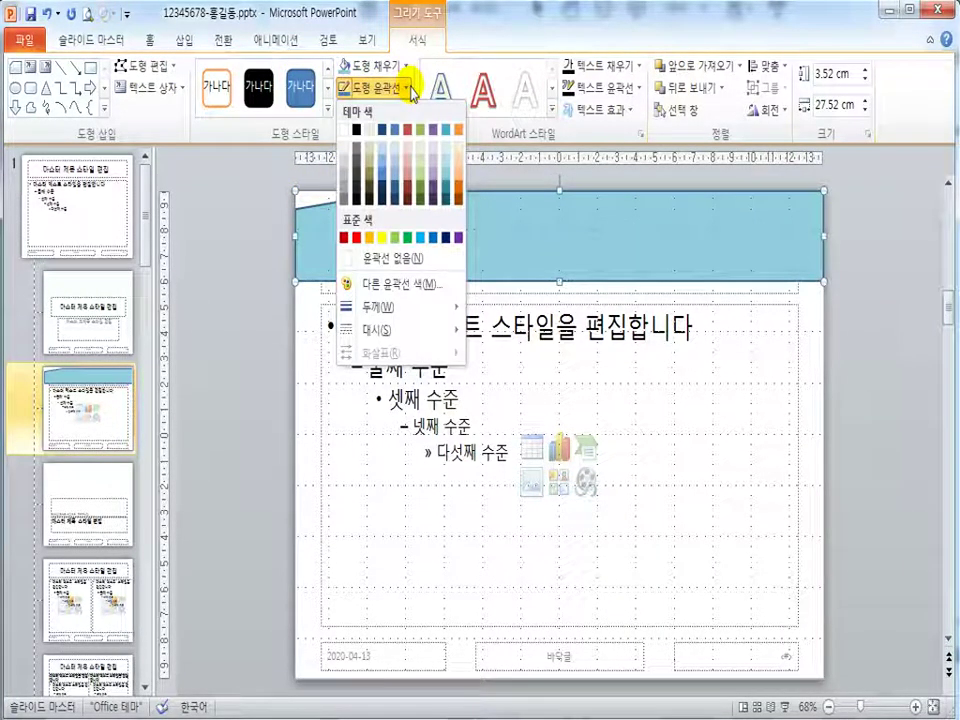
click(405, 262)
click(261, 257)
click(324, 251)
click(238, 256)
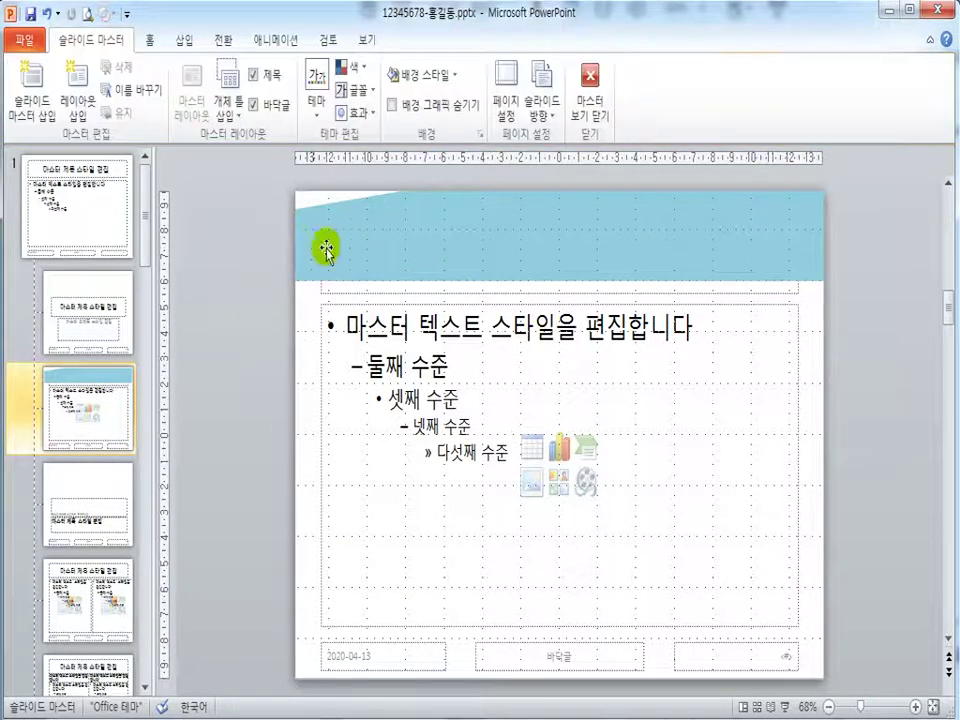
click(387, 249)
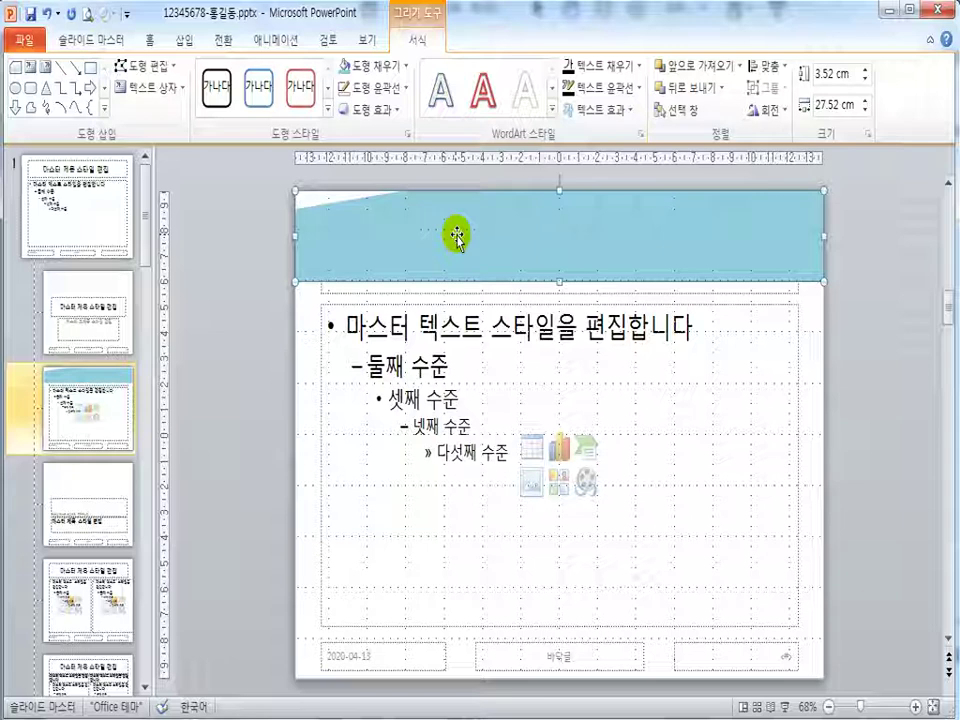
drag(454, 234, 468, 258)
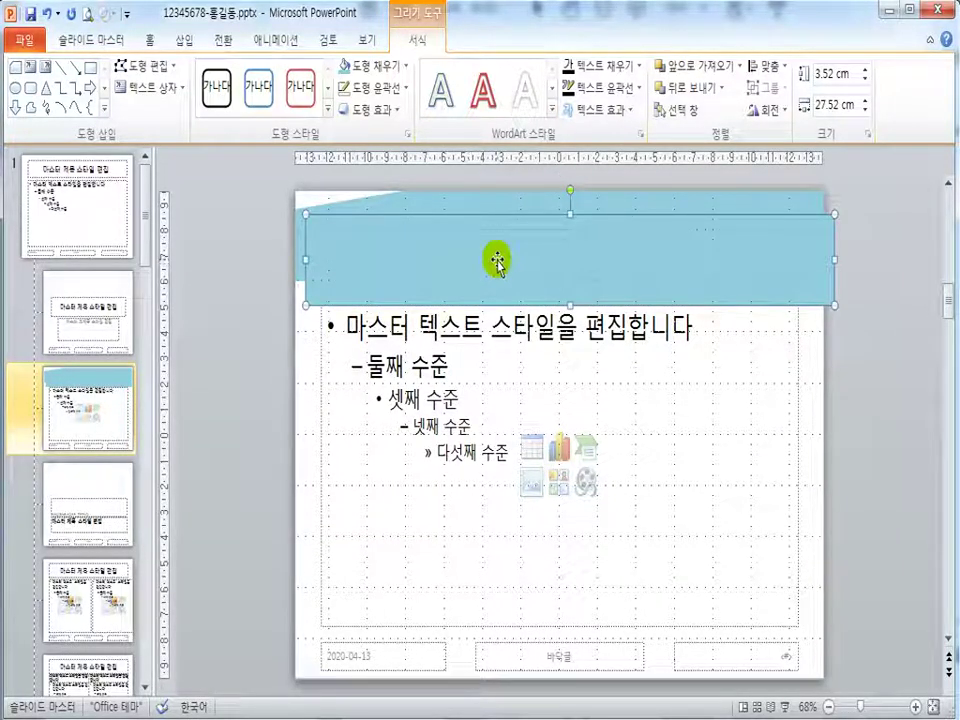
drag(497, 262, 420, 342)
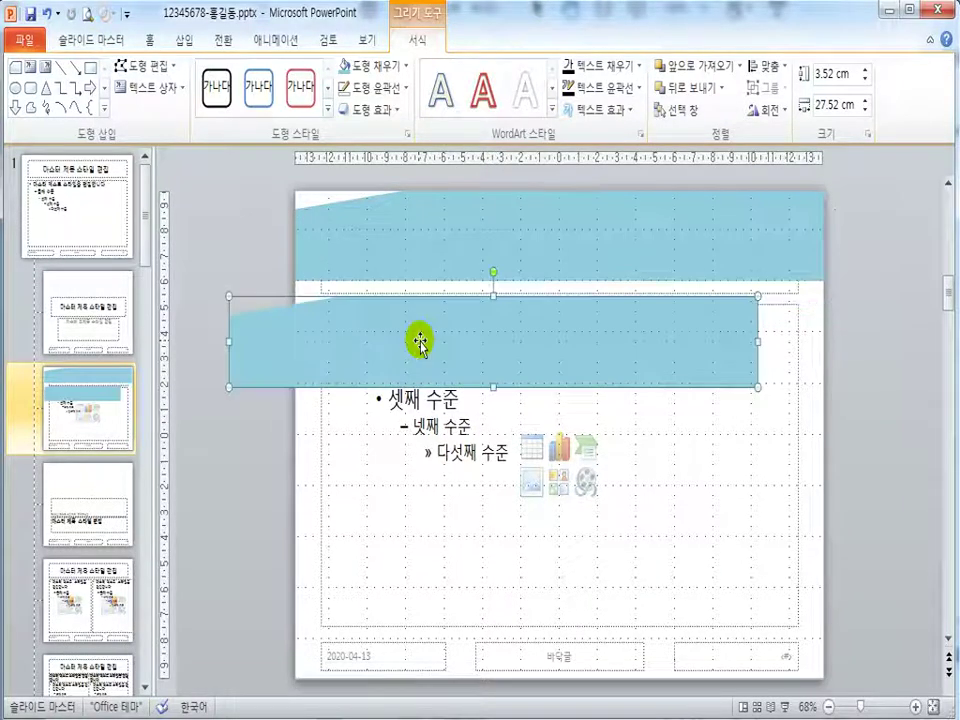
key(ctrl+z)
key(ctrl+z)
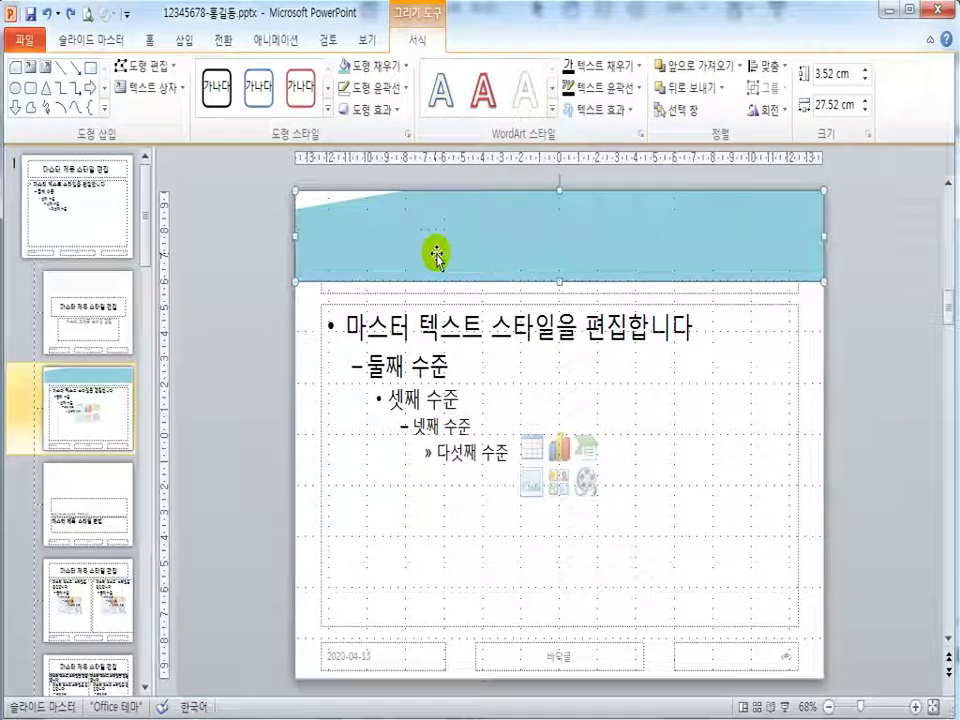
- Duplicate the aqua band and flip the copy horizontally
key(ctrl+d)
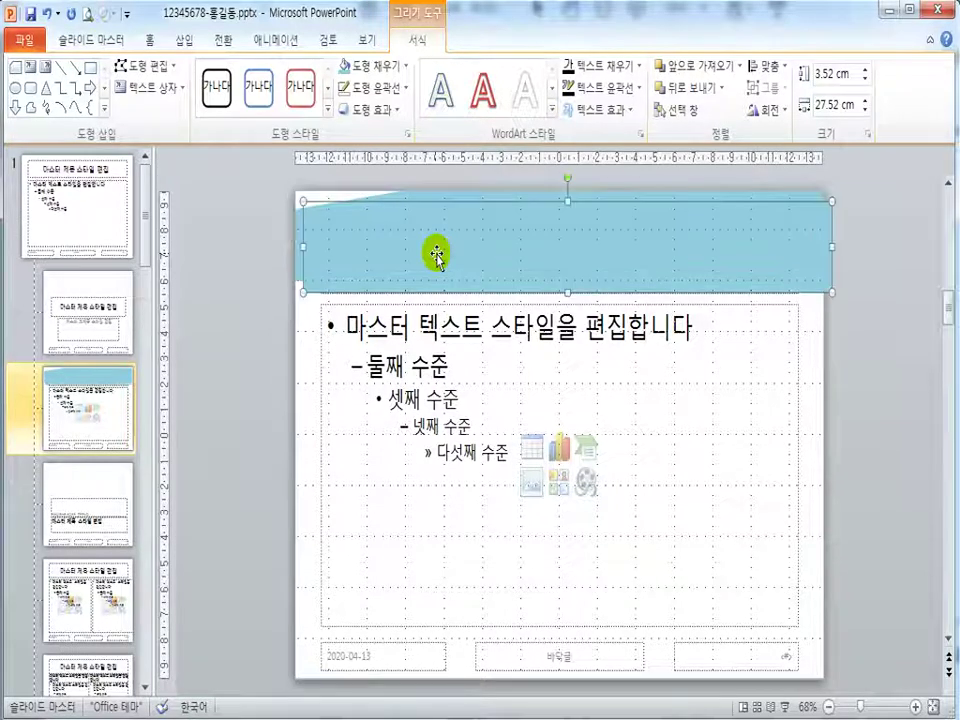
click(240, 261)
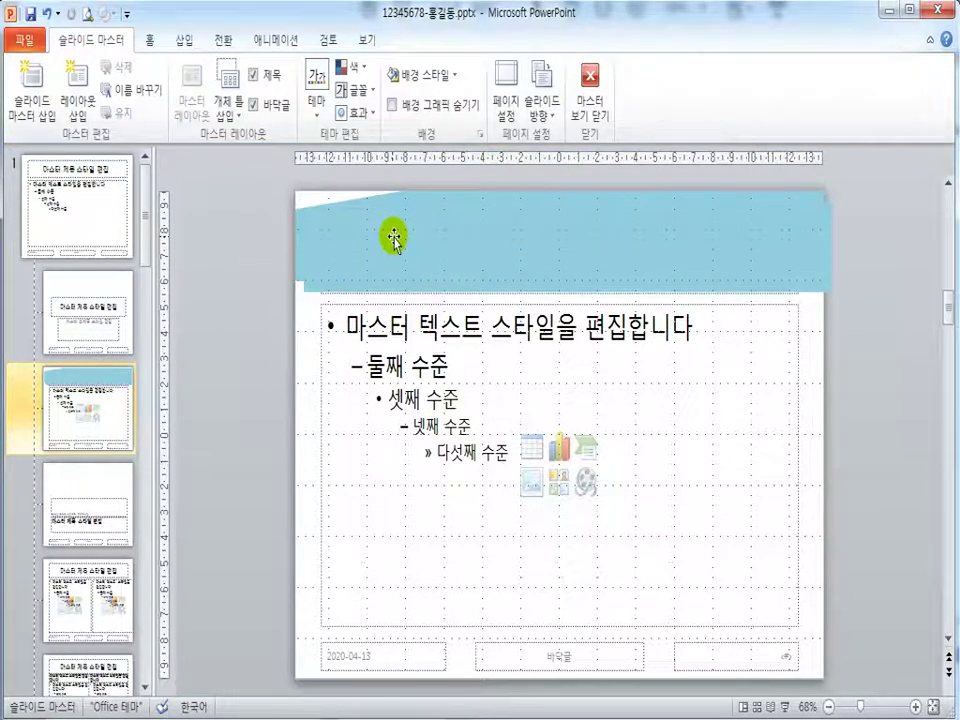
click(393, 238)
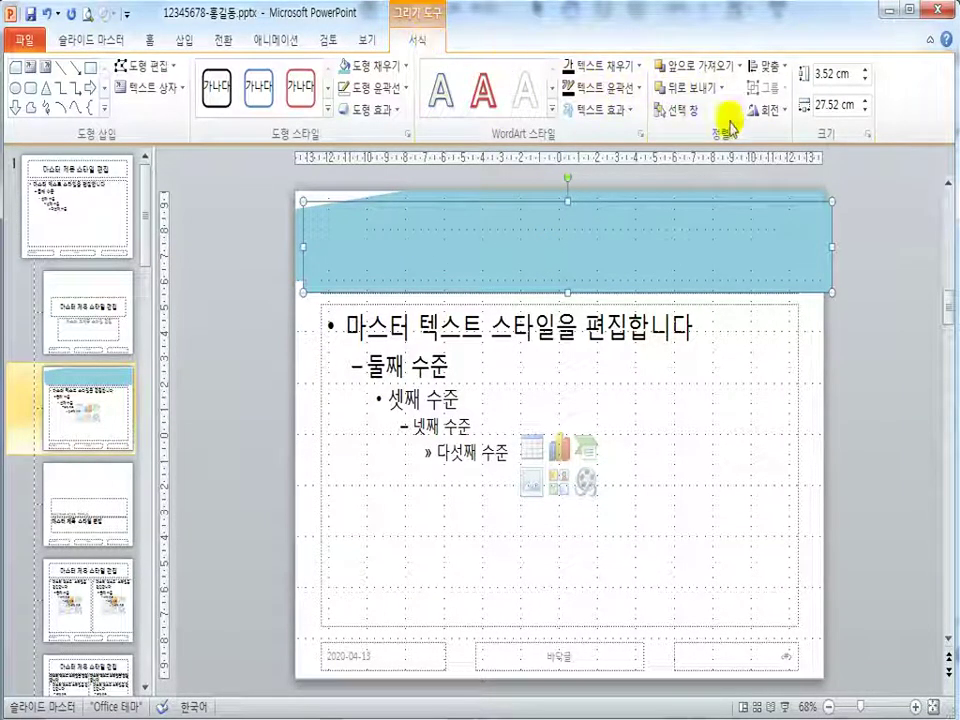
click(778, 114)
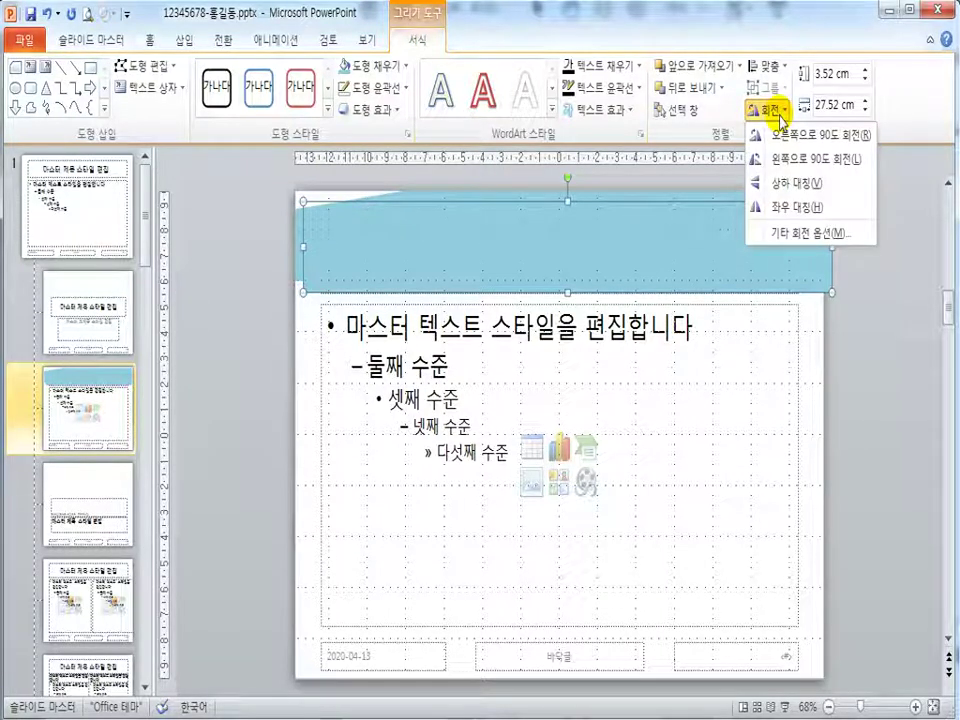
click(782, 207)
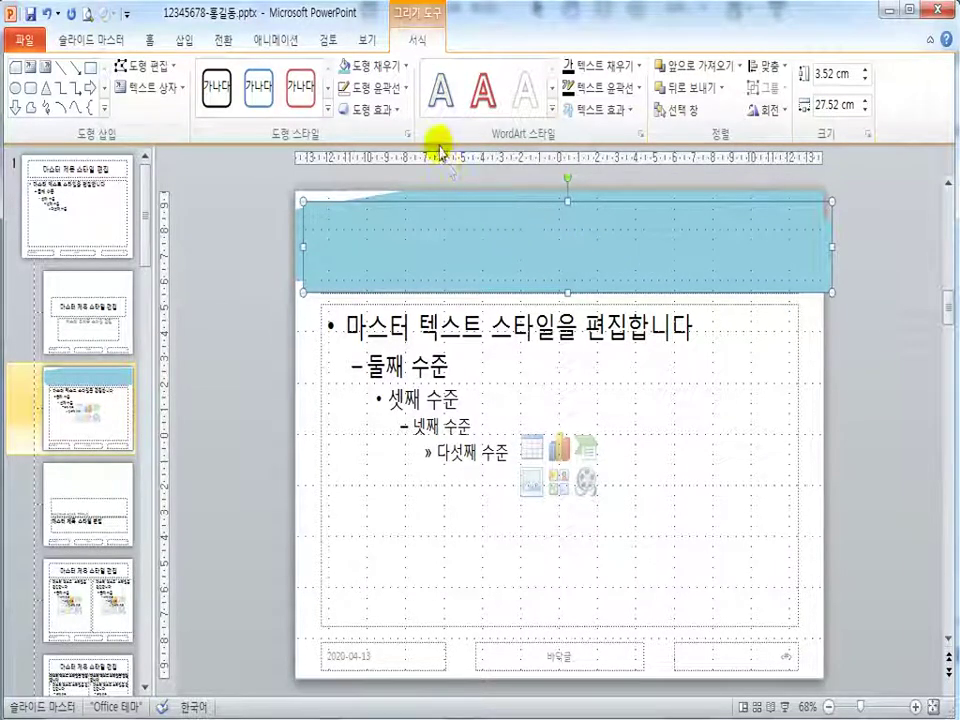
- Fill the flipped copy with a paler aqua tint and align it directly over the original band
click(408, 68)
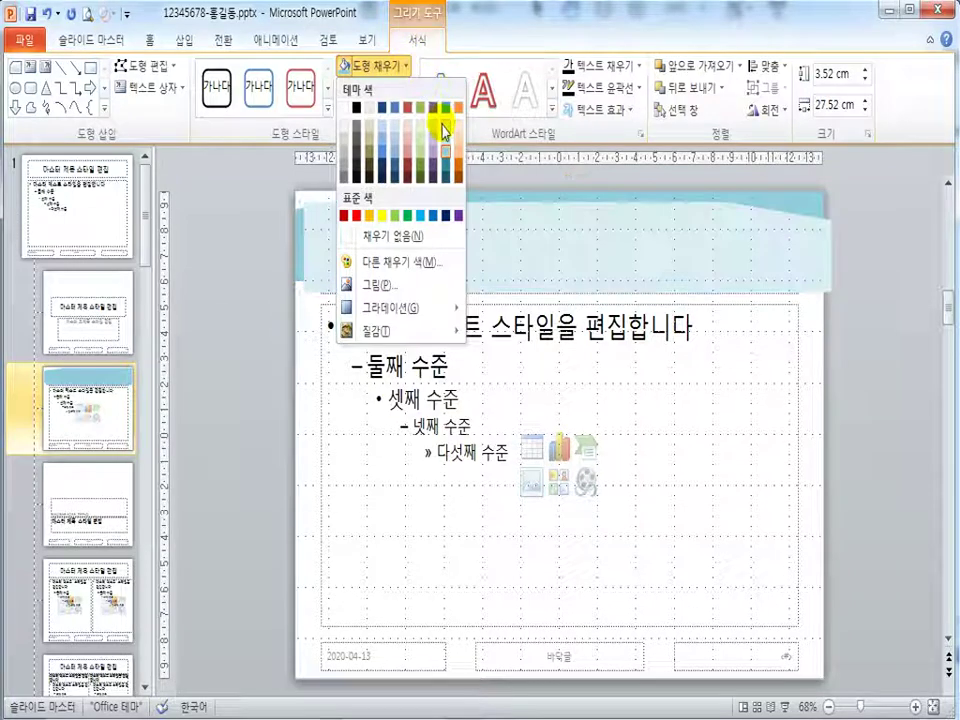
click(471, 203)
drag(499, 246, 490, 238)
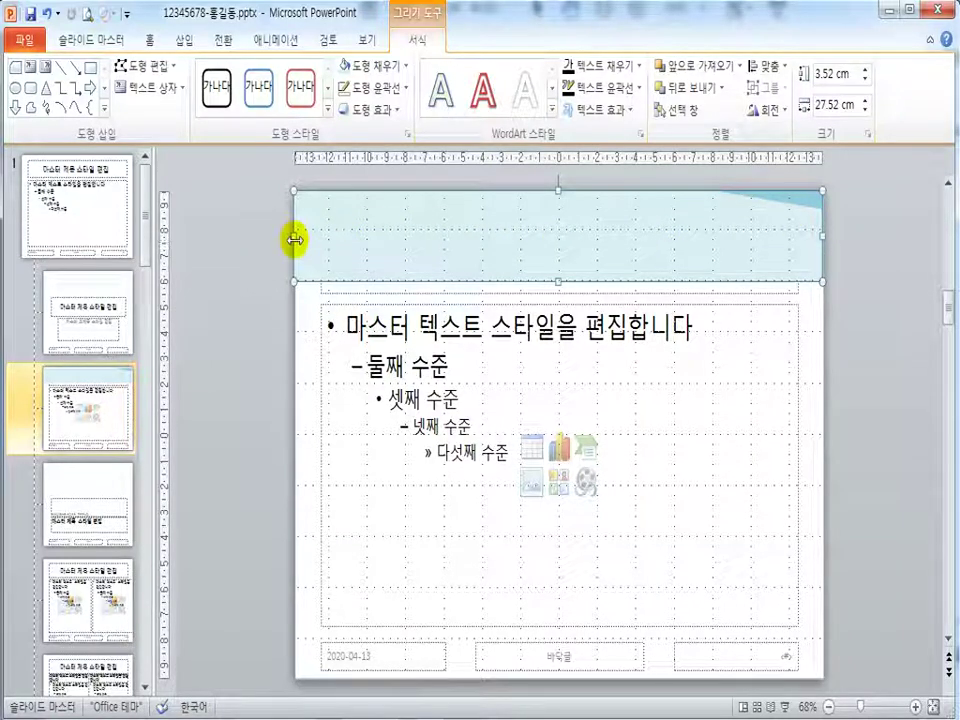
- Narrow the pale band from both sides to about 25.6 cm wide, exposing a strip of the darker band at each end
drag(294, 240, 314, 245)
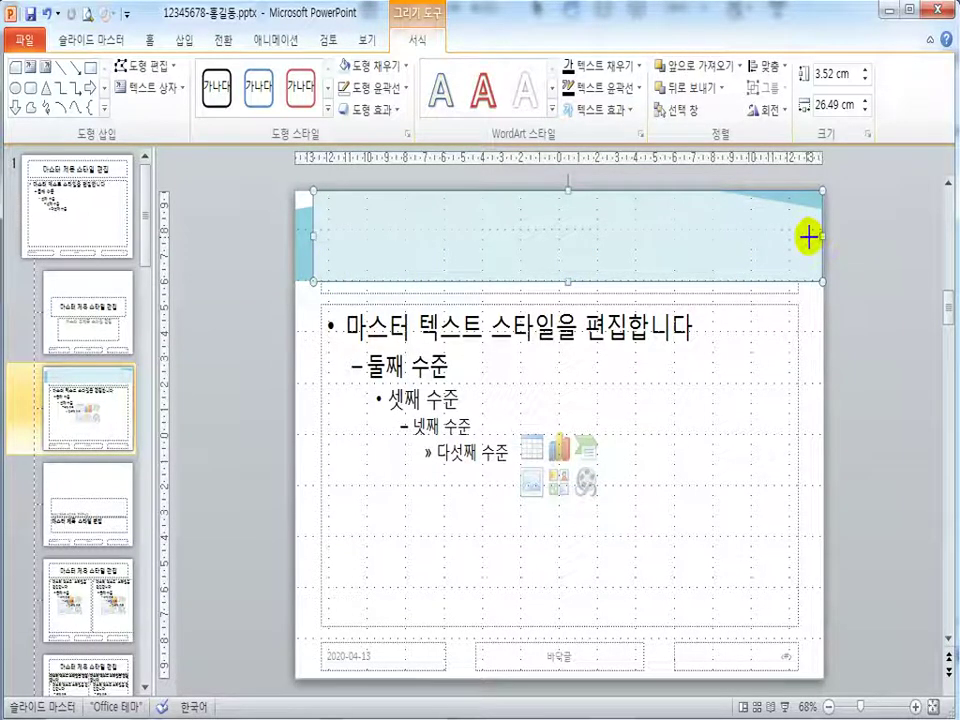
drag(808, 237, 804, 236)
click(868, 306)
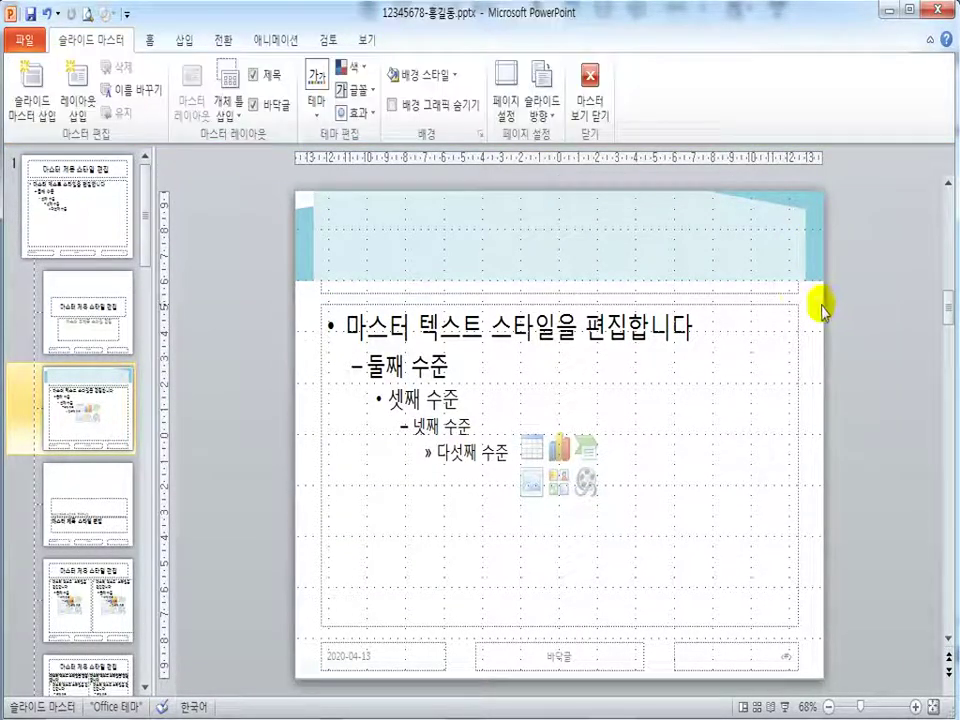
click(614, 254)
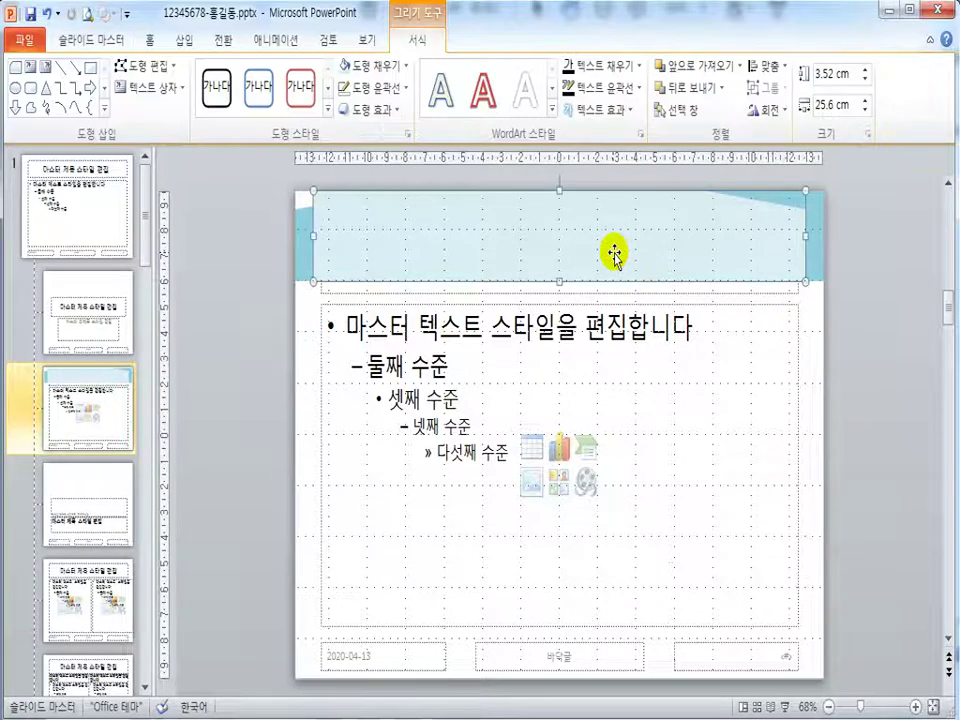
click(229, 236)
click(444, 229)
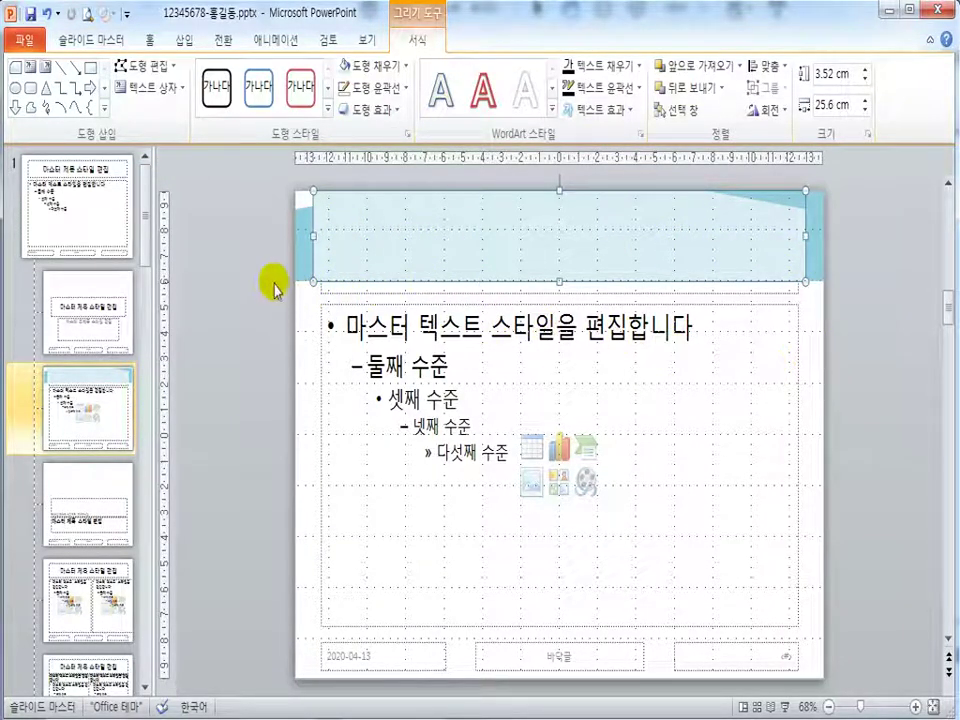
click(232, 270)
click(375, 264)
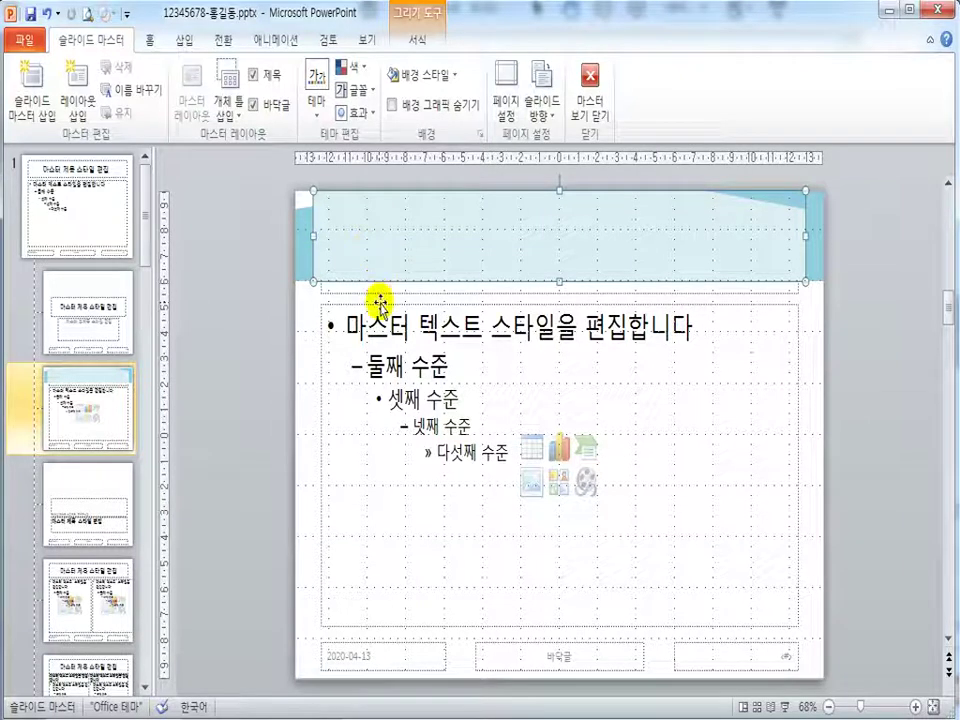
click(252, 305)
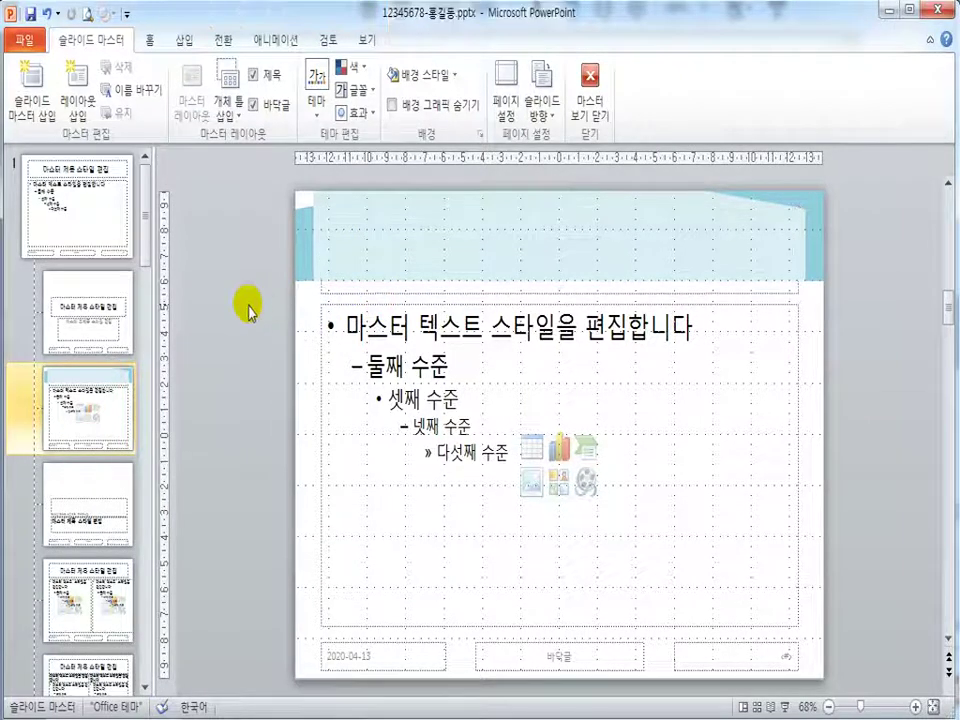
- Send the pale band to the back, followed by the darker band, so both lie behind the title placeholder
click(481, 240)
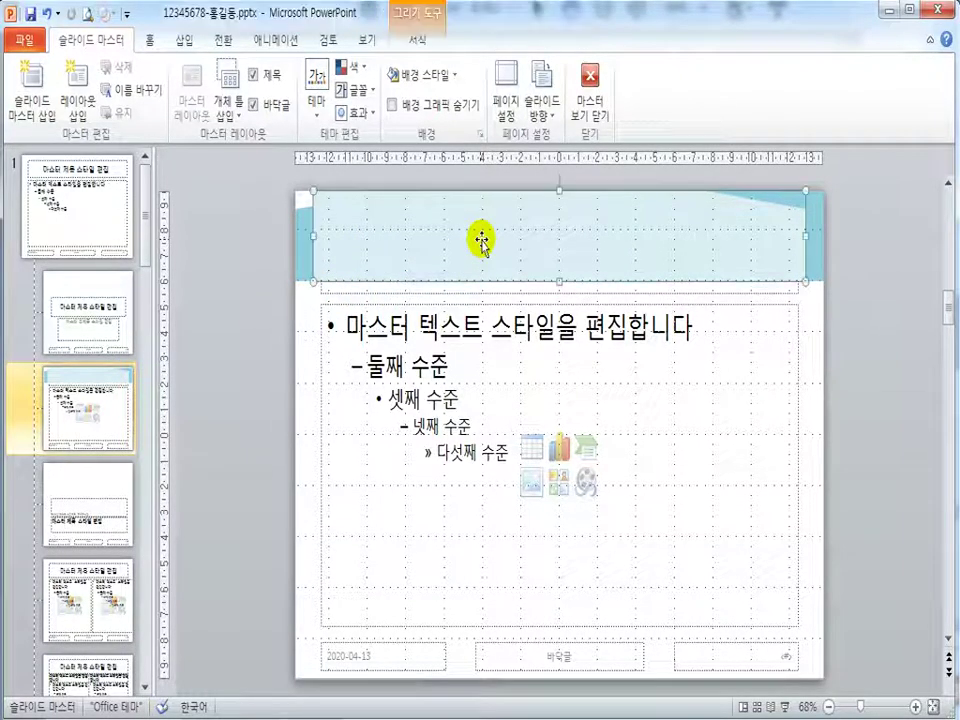
right_click(351, 220)
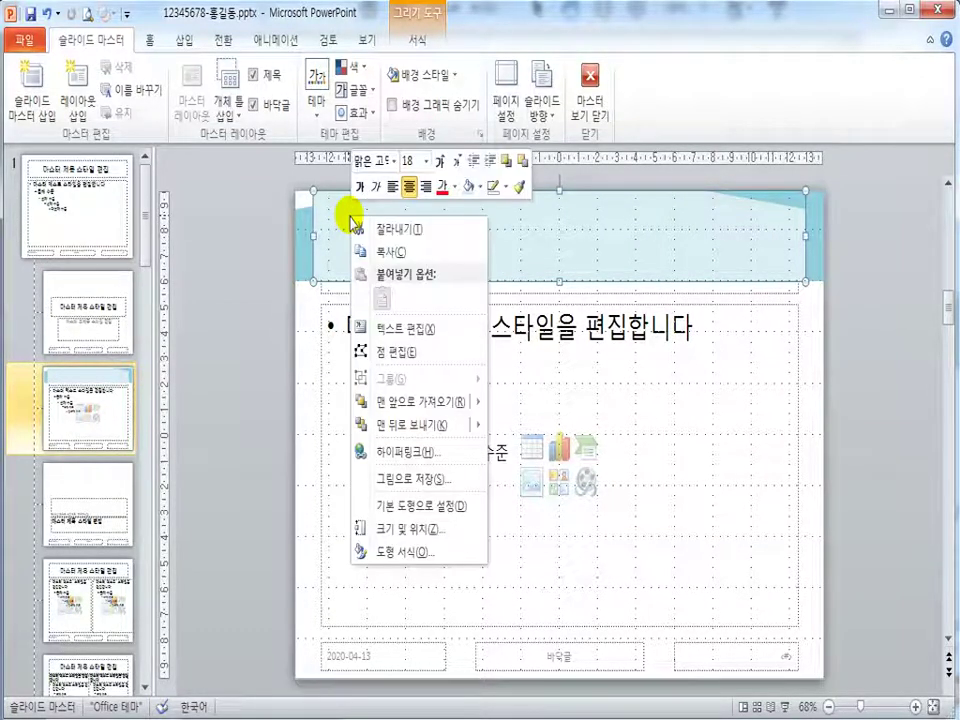
mouse_move(420, 428)
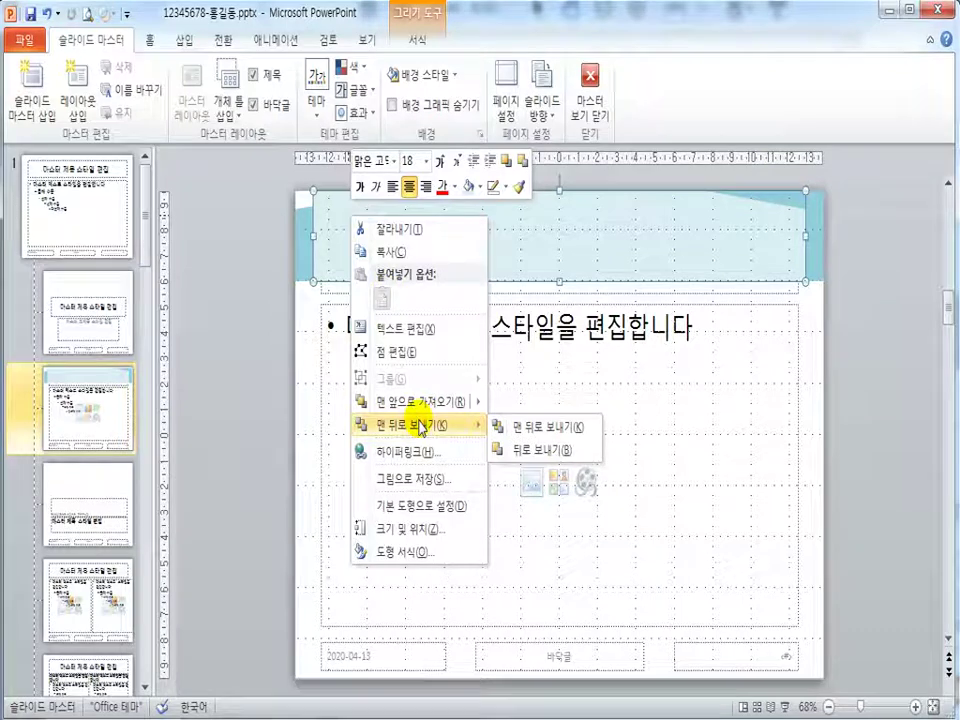
click(530, 425)
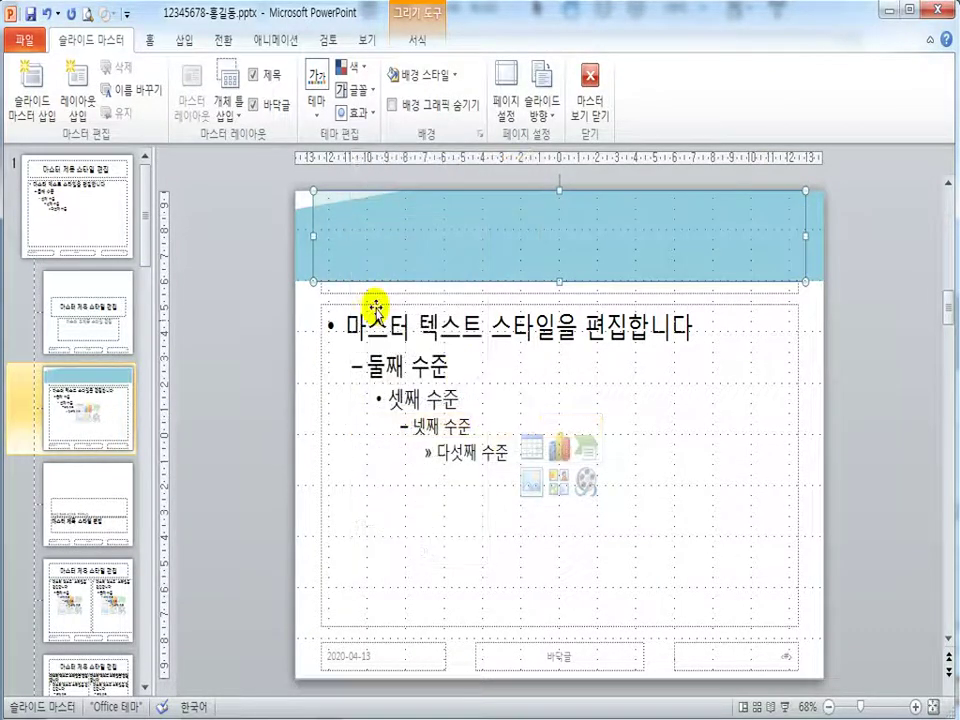
click(357, 248)
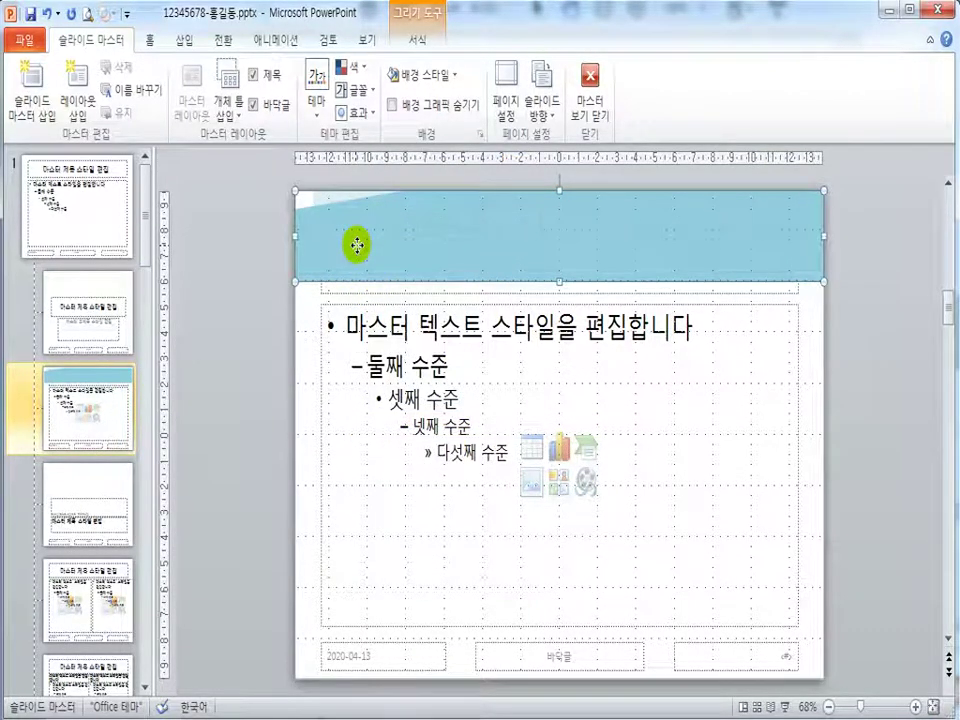
right_click(357, 248)
mouse_move(435, 453)
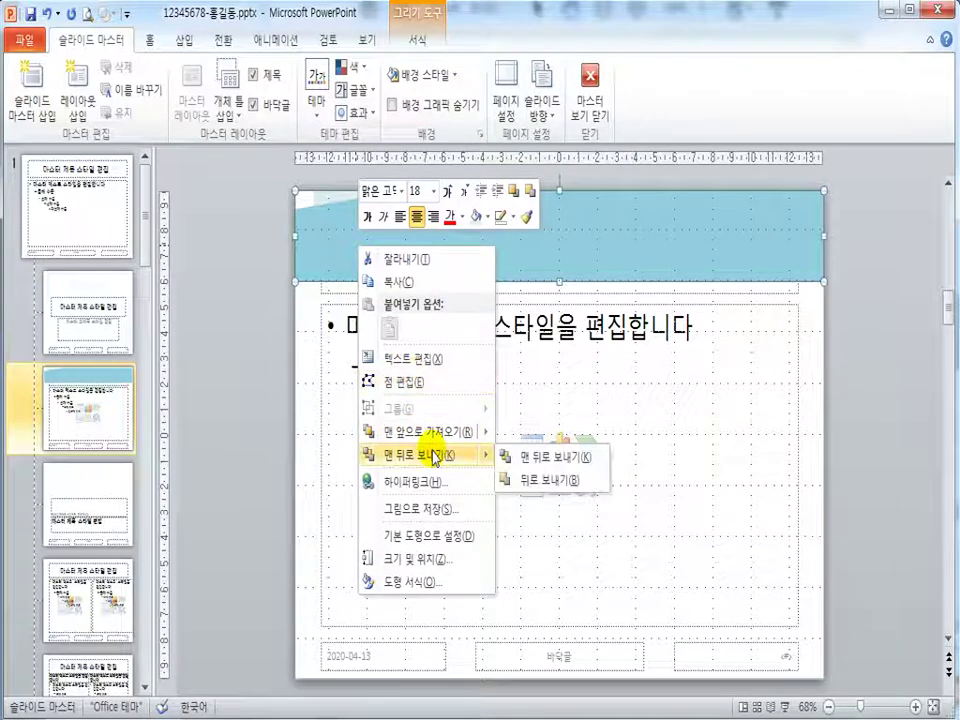
click(531, 454)
click(229, 261)
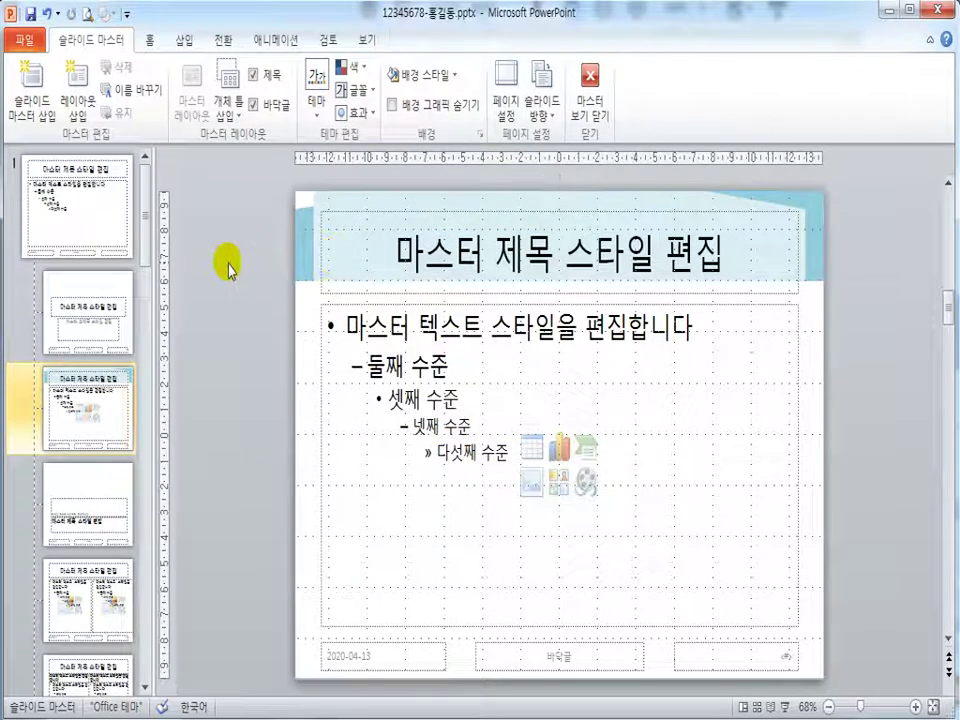
- Resize the title placeholder's upper and lower edges to match the height of the aqua band
click(379, 213)
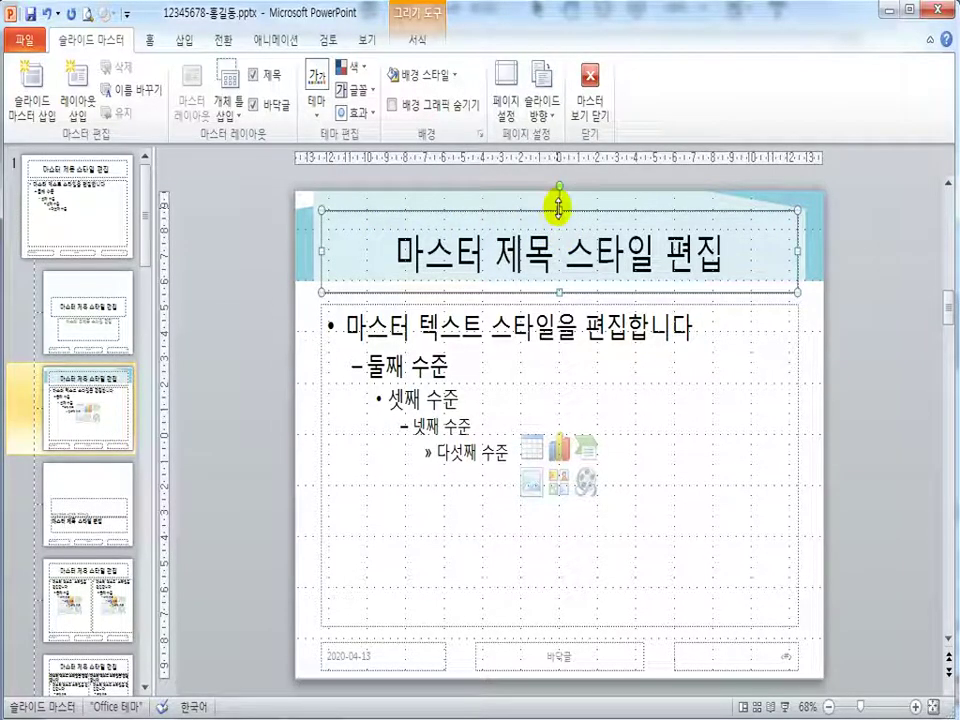
drag(558, 207, 558, 190)
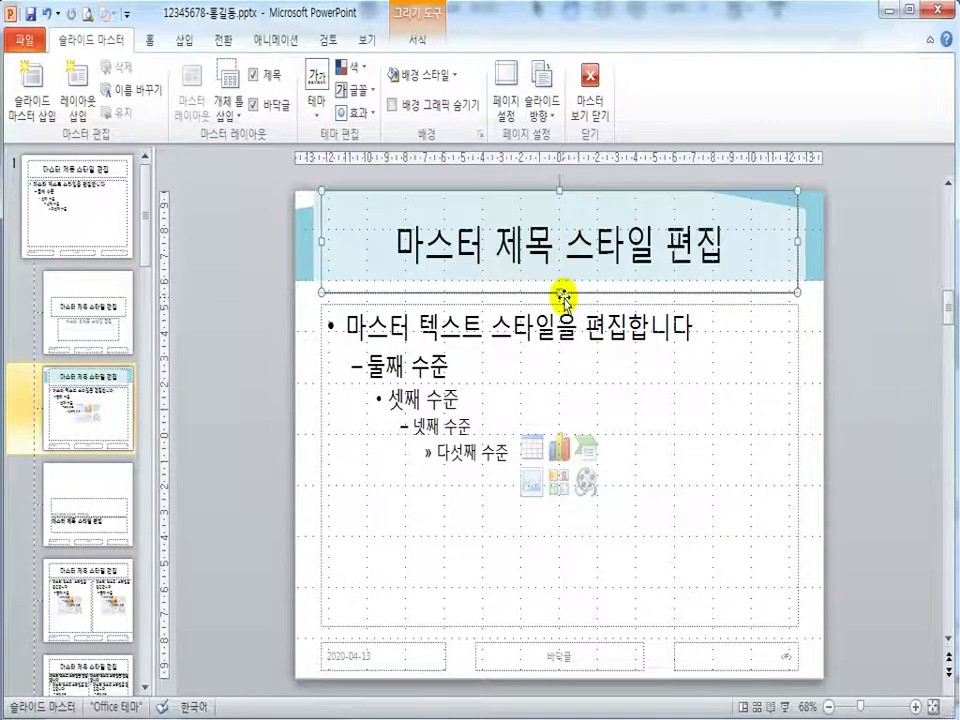
drag(558, 291, 558, 281)
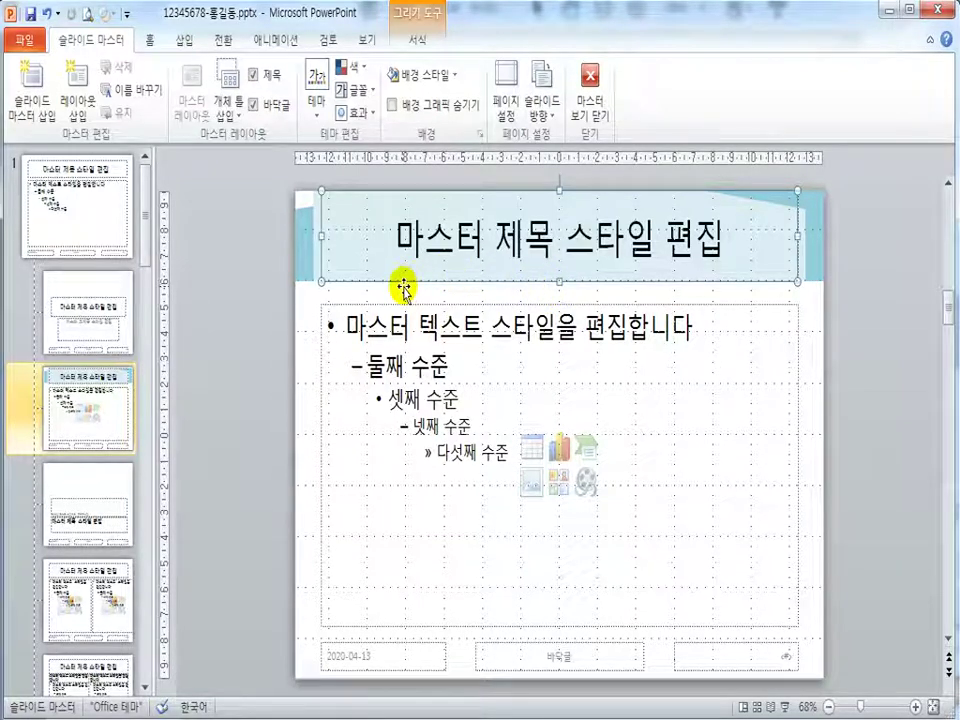
click(248, 283)
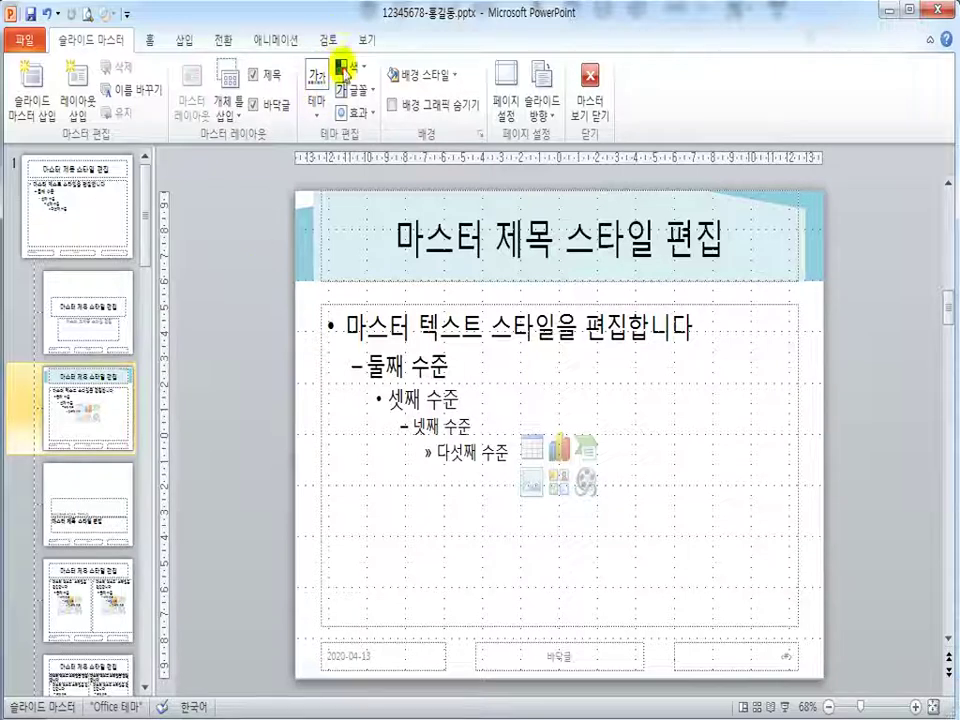
- Place the text cursor inside the layout's title placeholder text
click(422, 248)
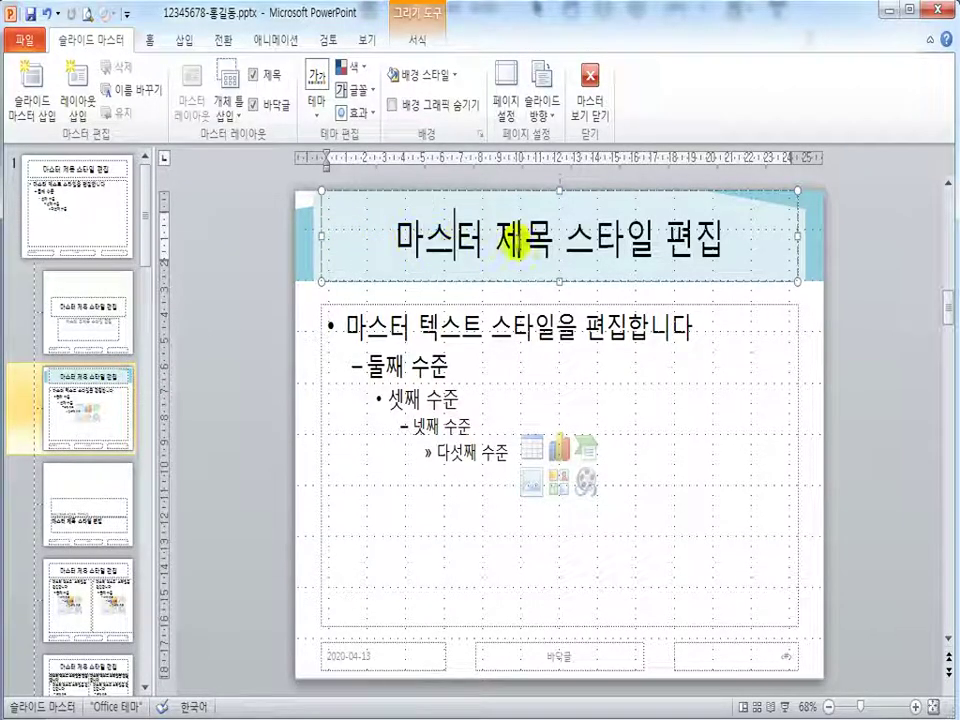
click(545, 243)
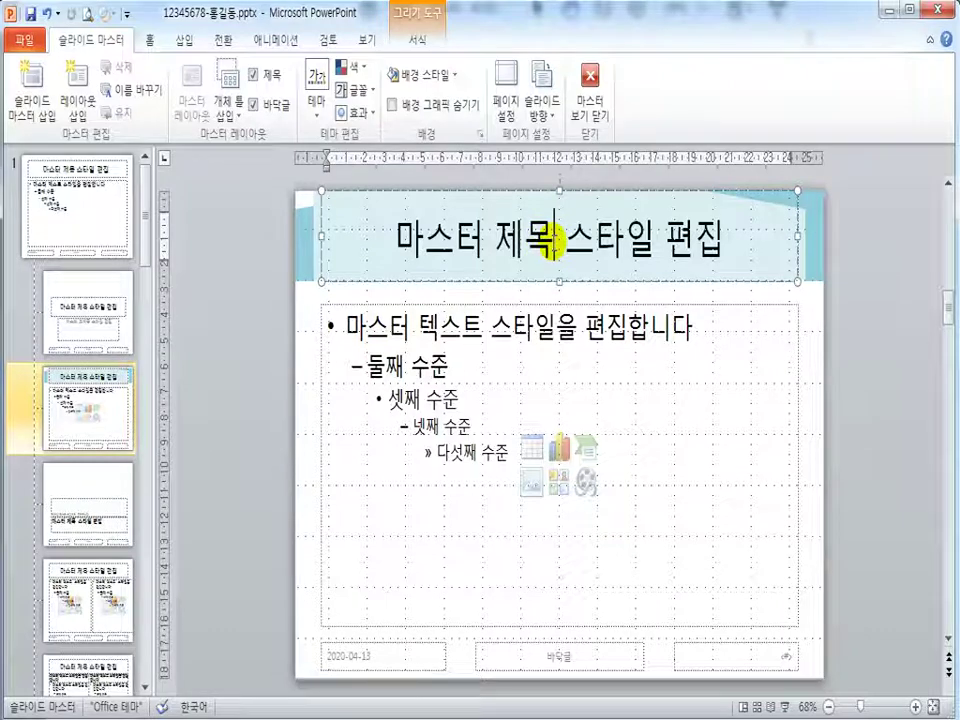